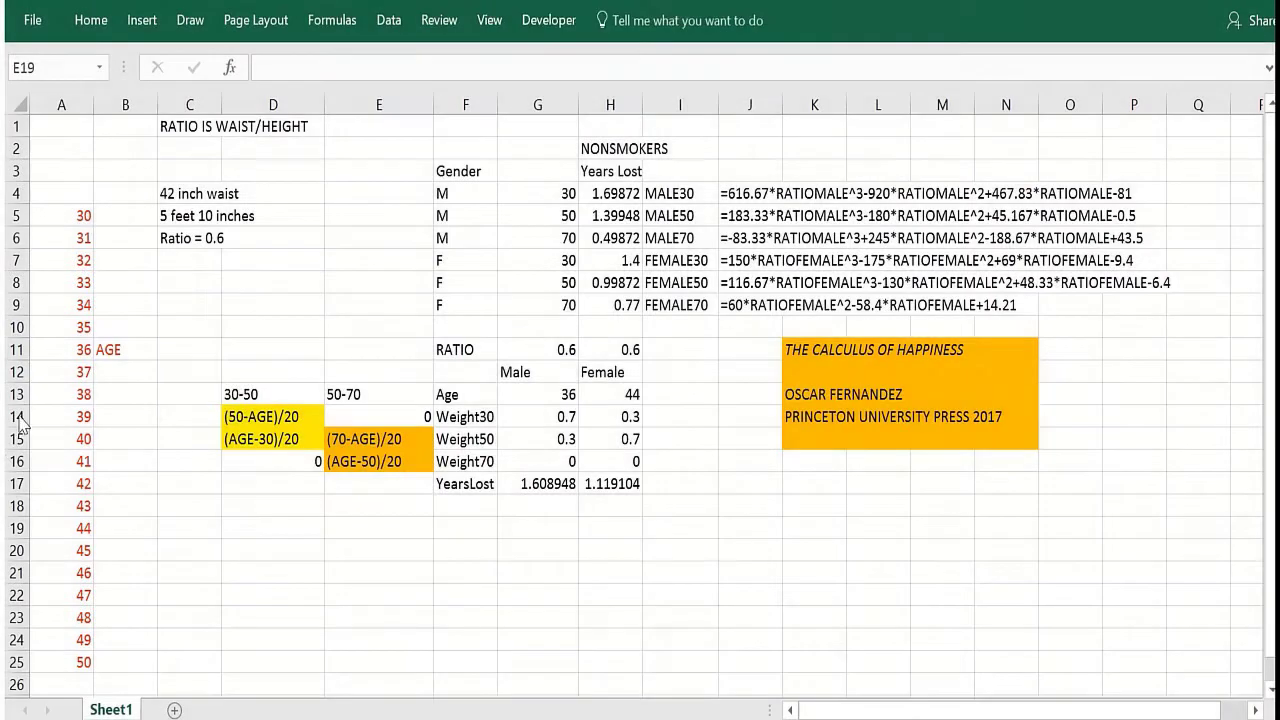
# Examine the waist-to-height ratio example in C4:C6 and the male ages, years lost and range names in rows 4 to 6
pyautogui.click(317, 287)
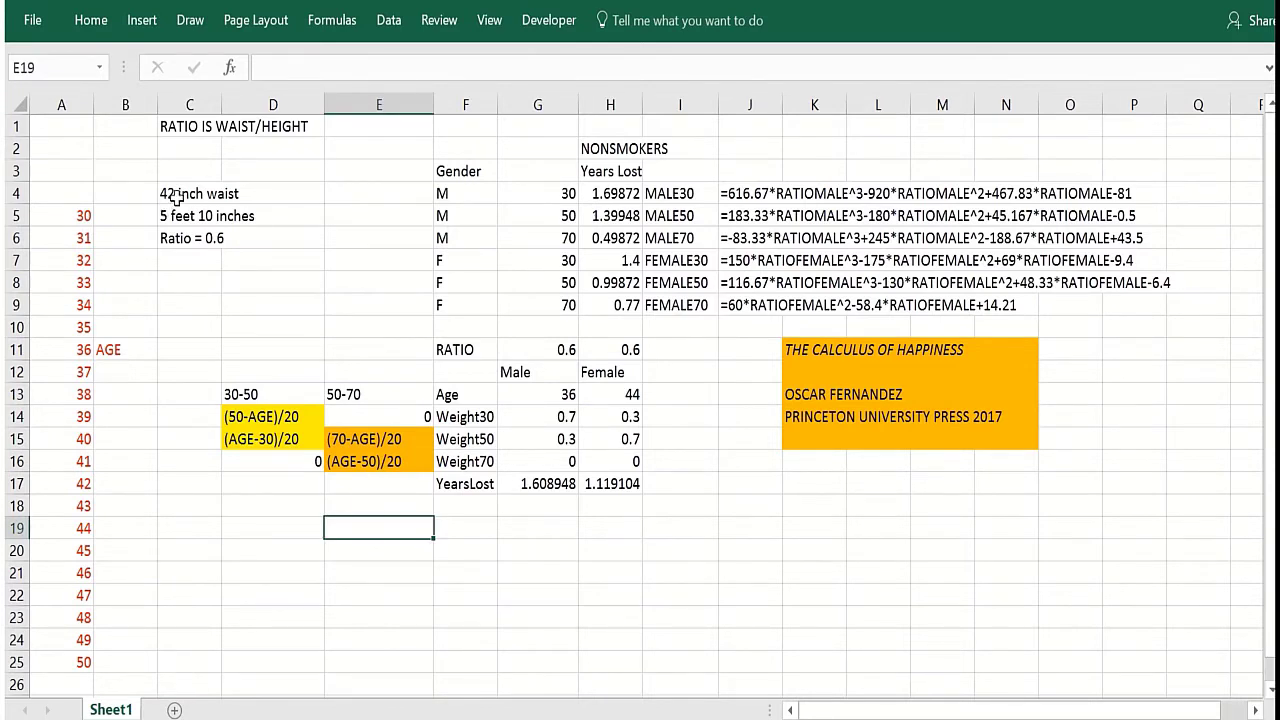
pyautogui.click(187, 260)
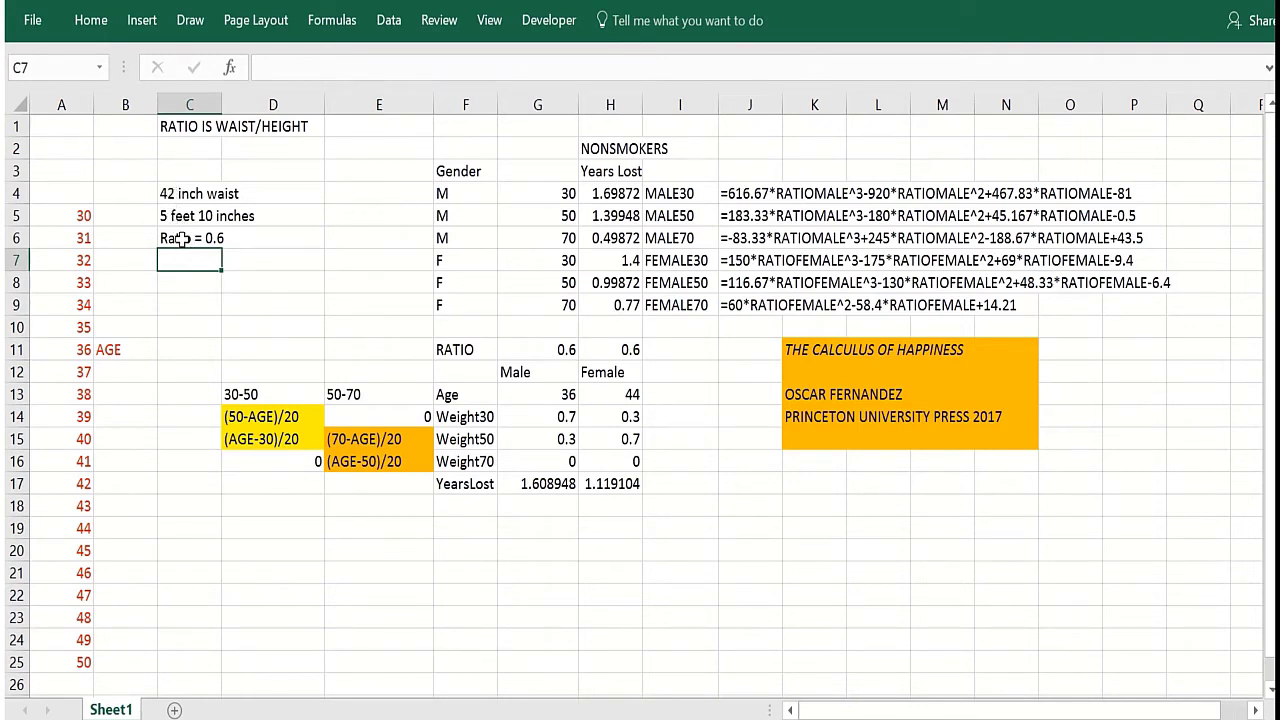
pyautogui.click(203, 238)
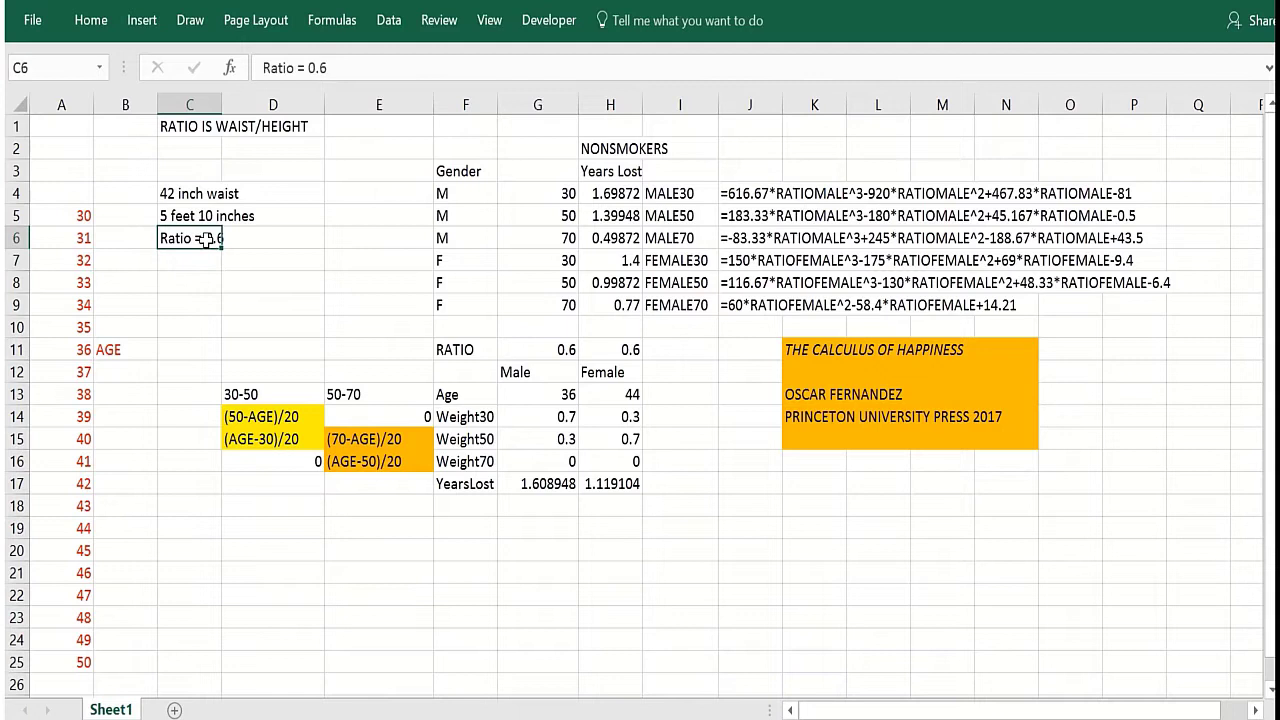
pyautogui.click(388, 234)
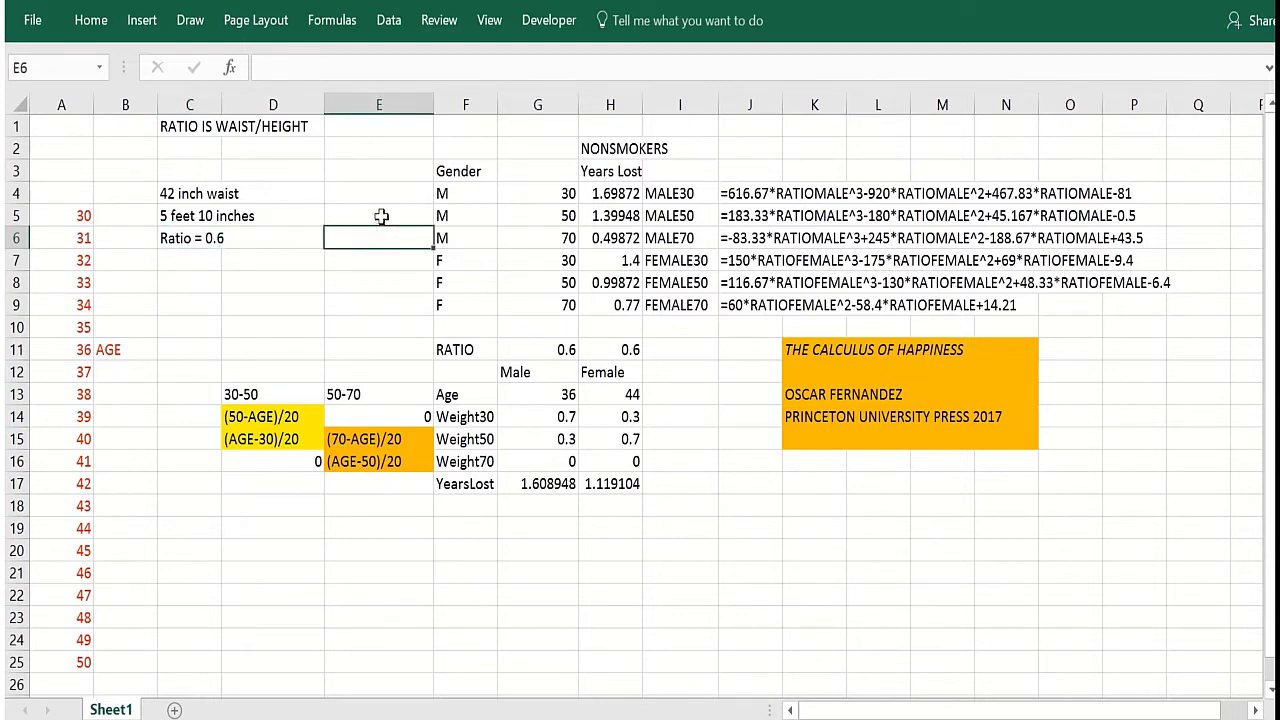
pyautogui.click(506, 214)
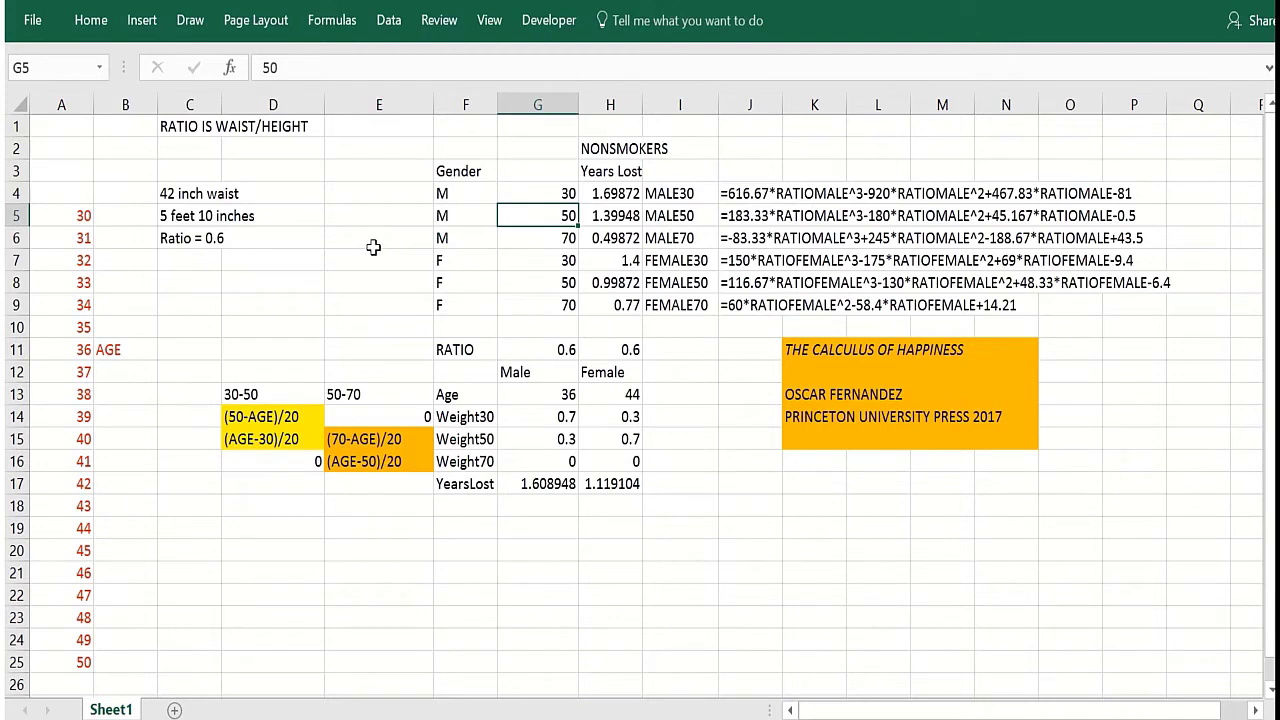
pyautogui.click(530, 238)
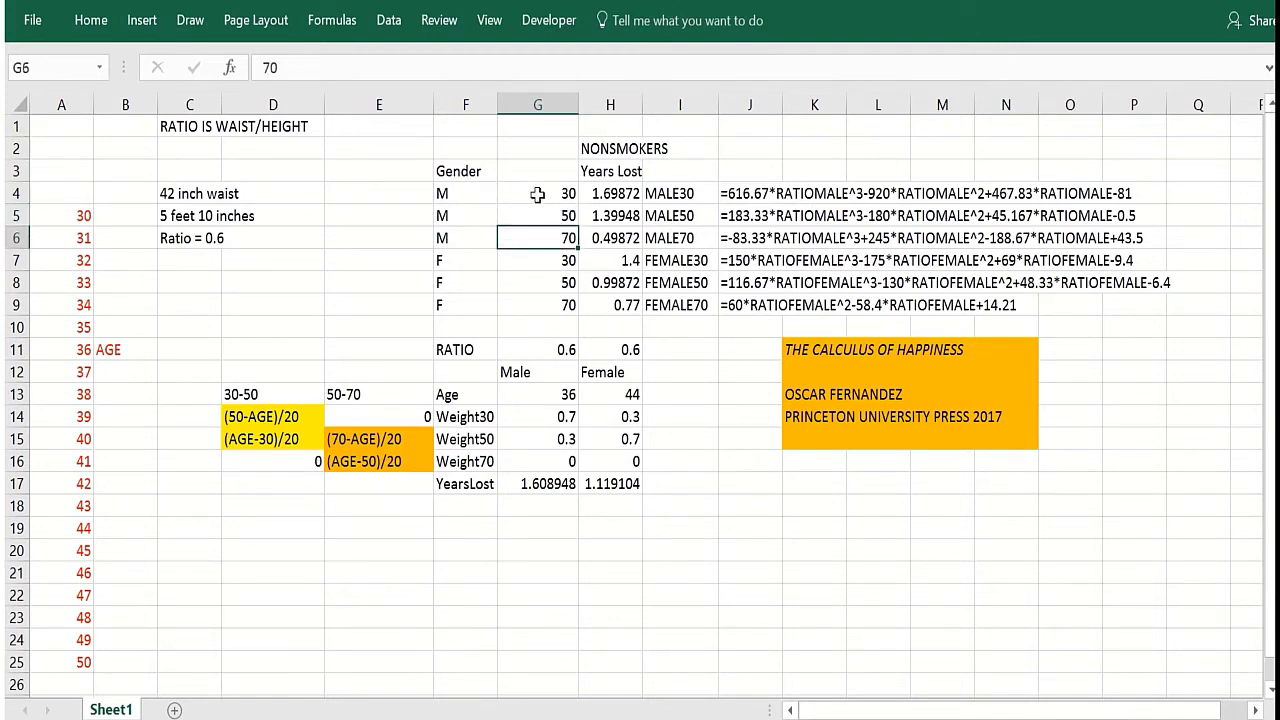
pyautogui.click(535, 194)
pyautogui.click(548, 230)
pyautogui.click(620, 220)
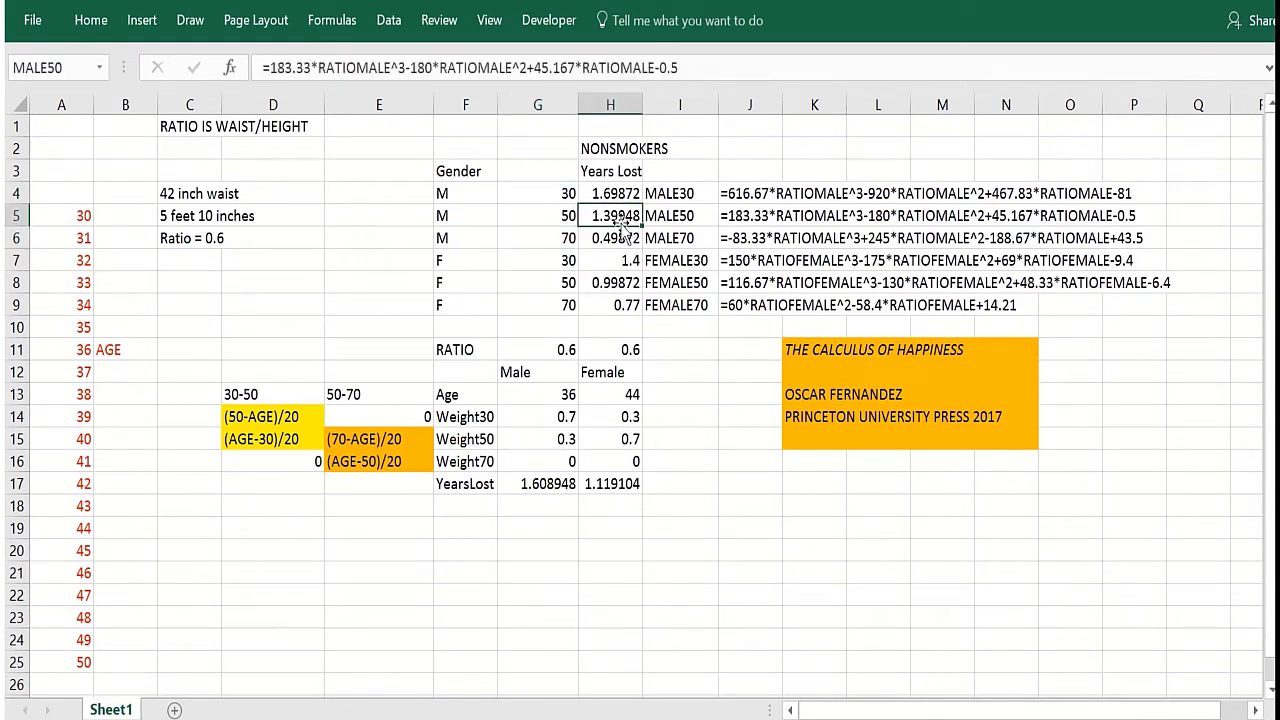
pyautogui.click(665, 232)
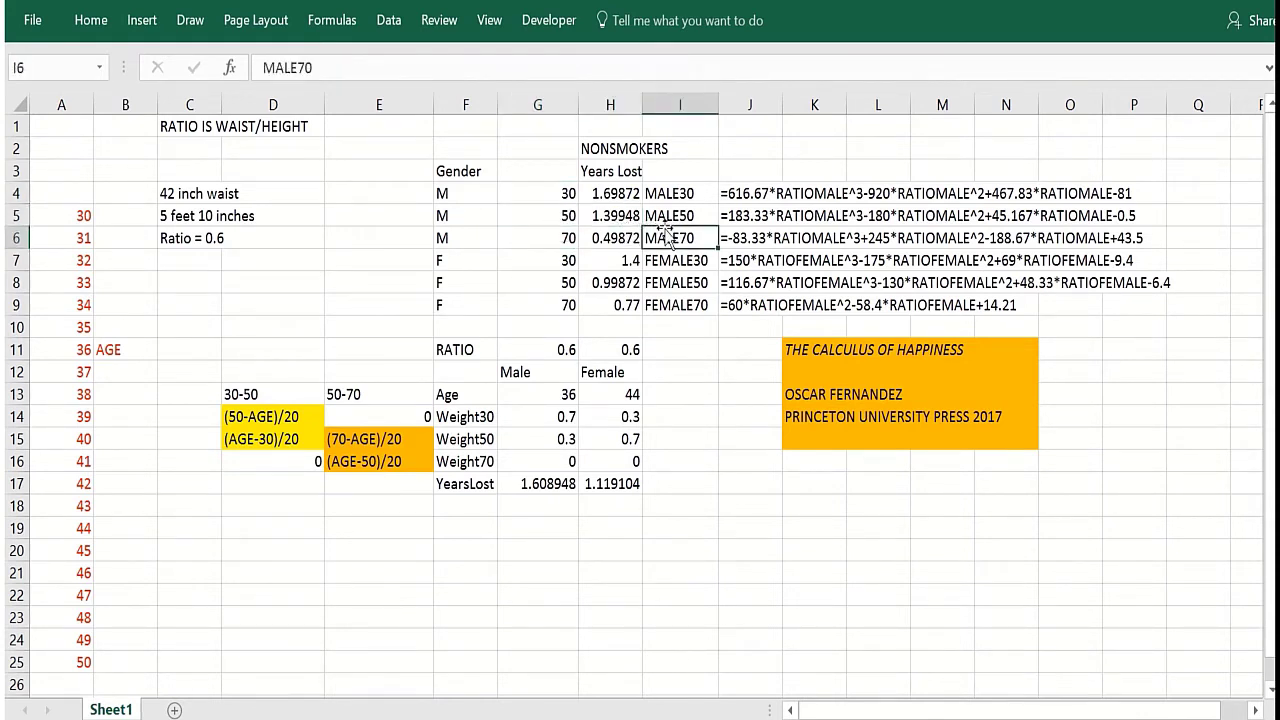
pyautogui.click(676, 194)
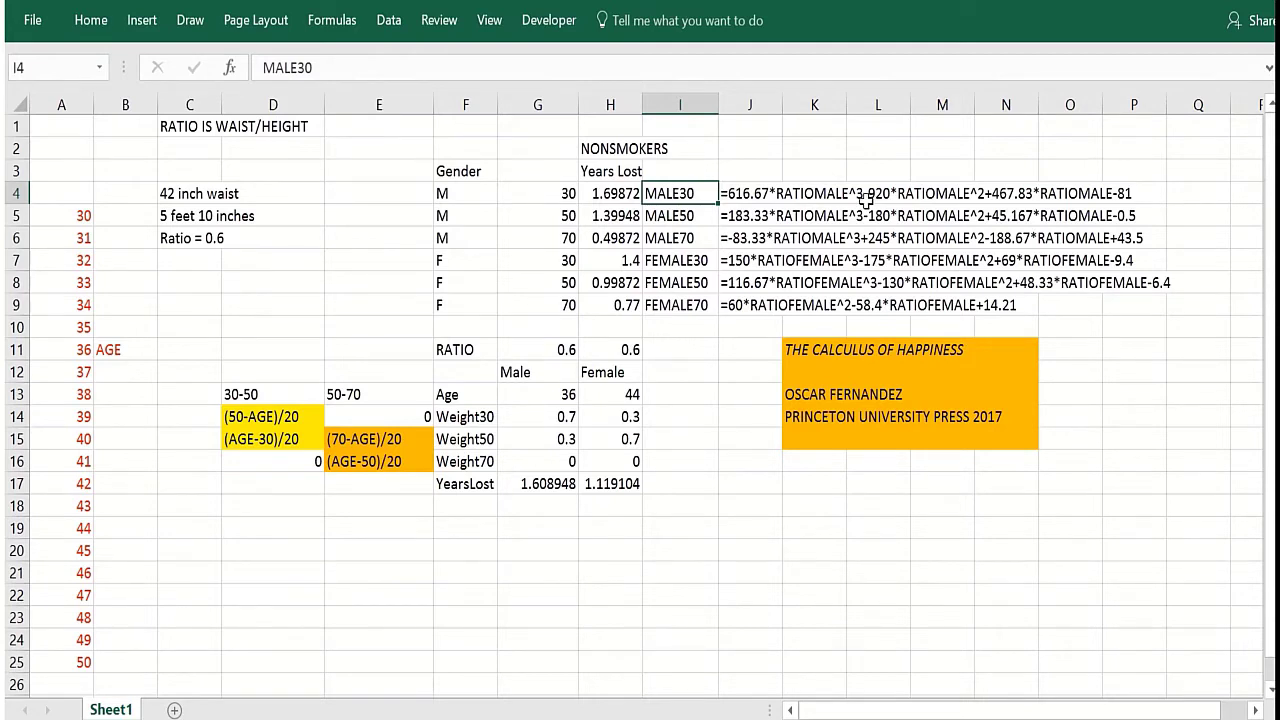
# Examine the displayed formula text of the male and female years-lost calculations in J5:J9
pyautogui.click(738, 216)
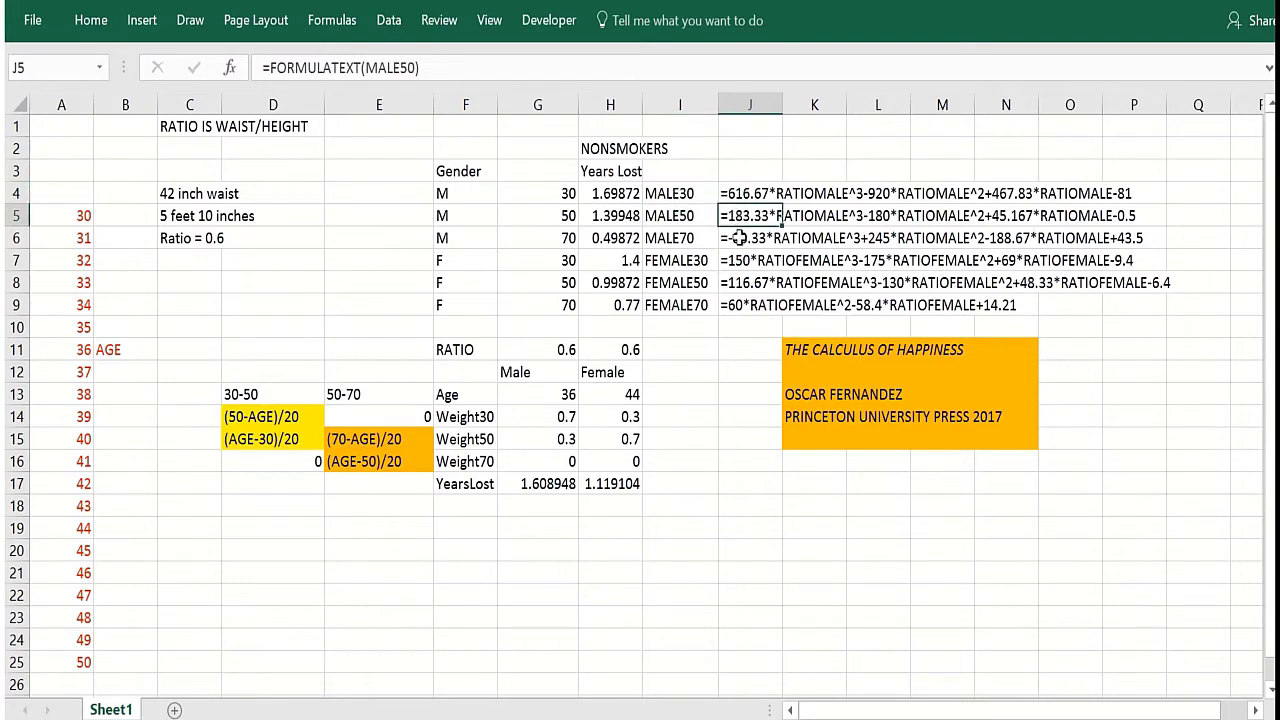
pyautogui.click(739, 238)
pyautogui.click(729, 260)
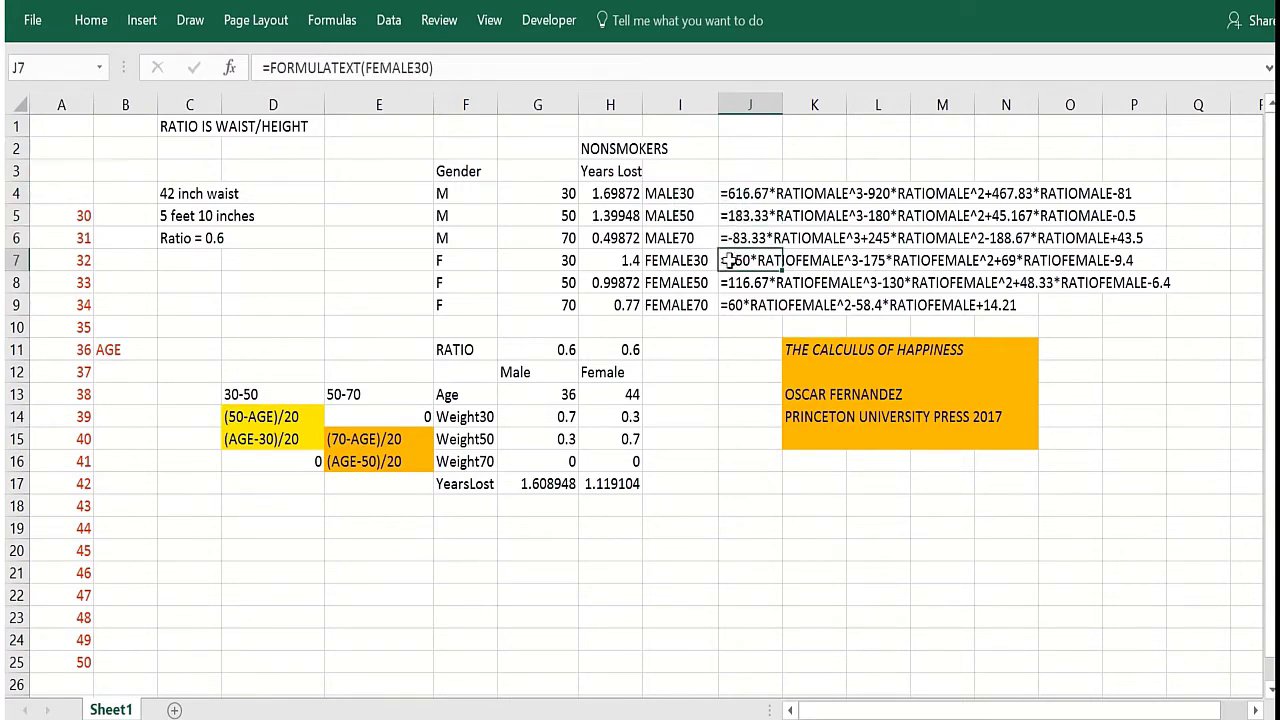
pyautogui.click(730, 283)
pyautogui.click(731, 305)
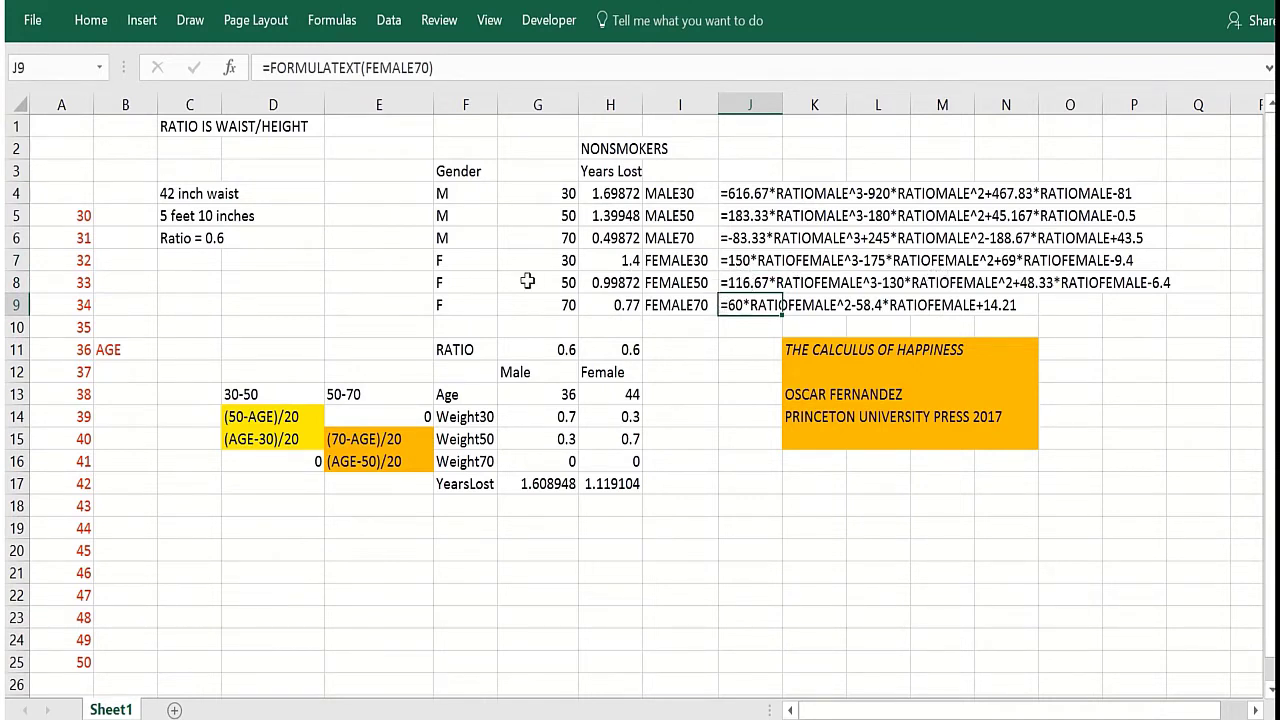
pyautogui.click(349, 303)
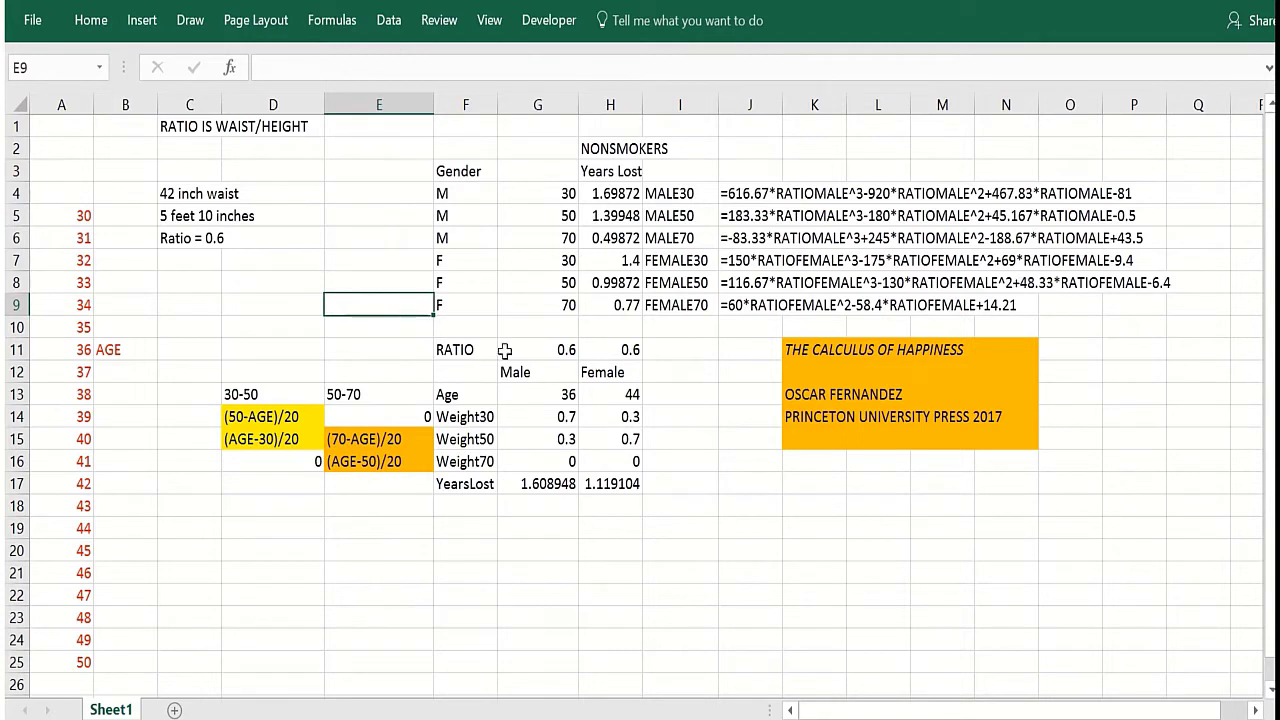
# Examine the male and female ages in row 13 alongside the years-lost formulas in H4:H8
pyautogui.click(536, 393)
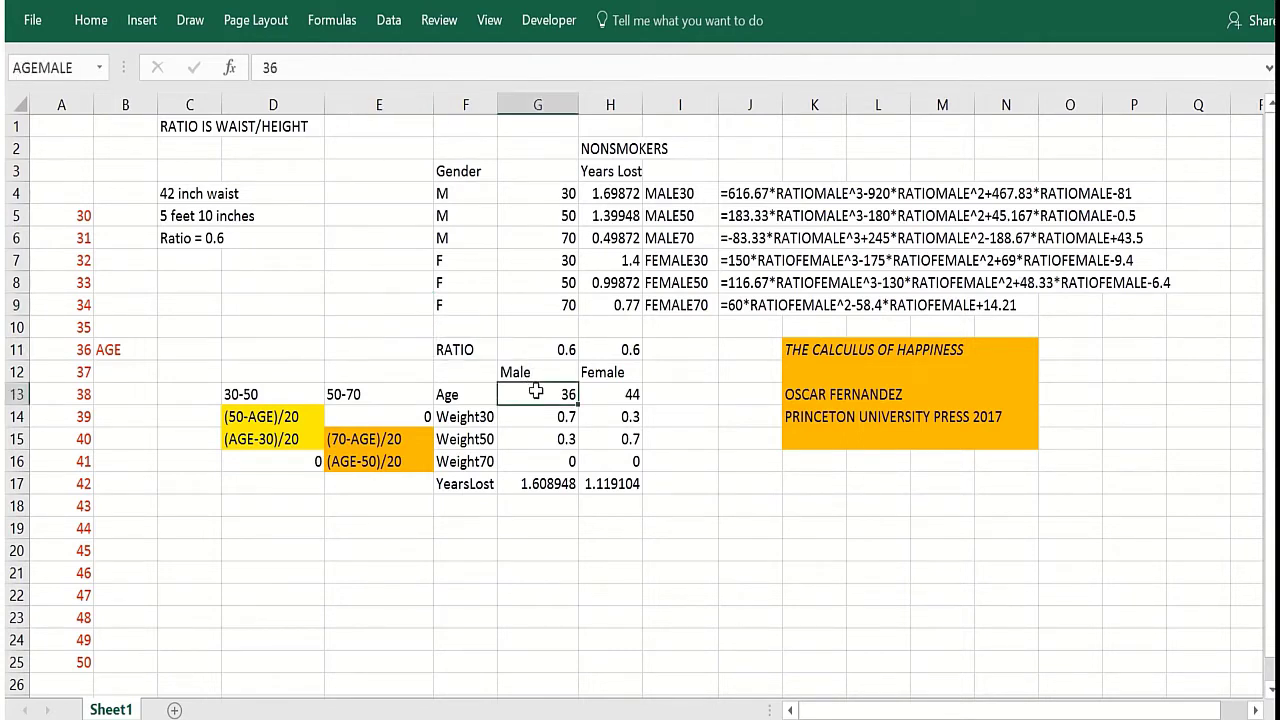
pyautogui.click(600, 393)
pyautogui.click(569, 400)
pyautogui.click(540, 189)
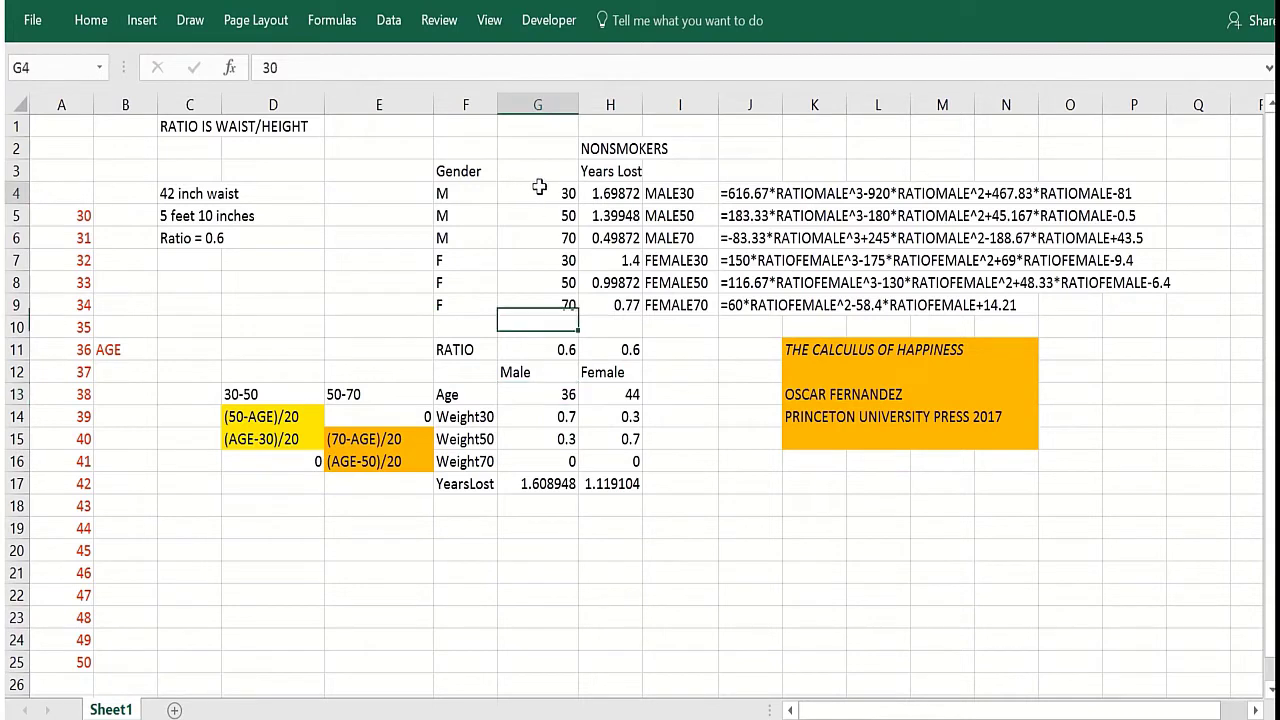
pyautogui.click(802, 188)
pyautogui.click(628, 188)
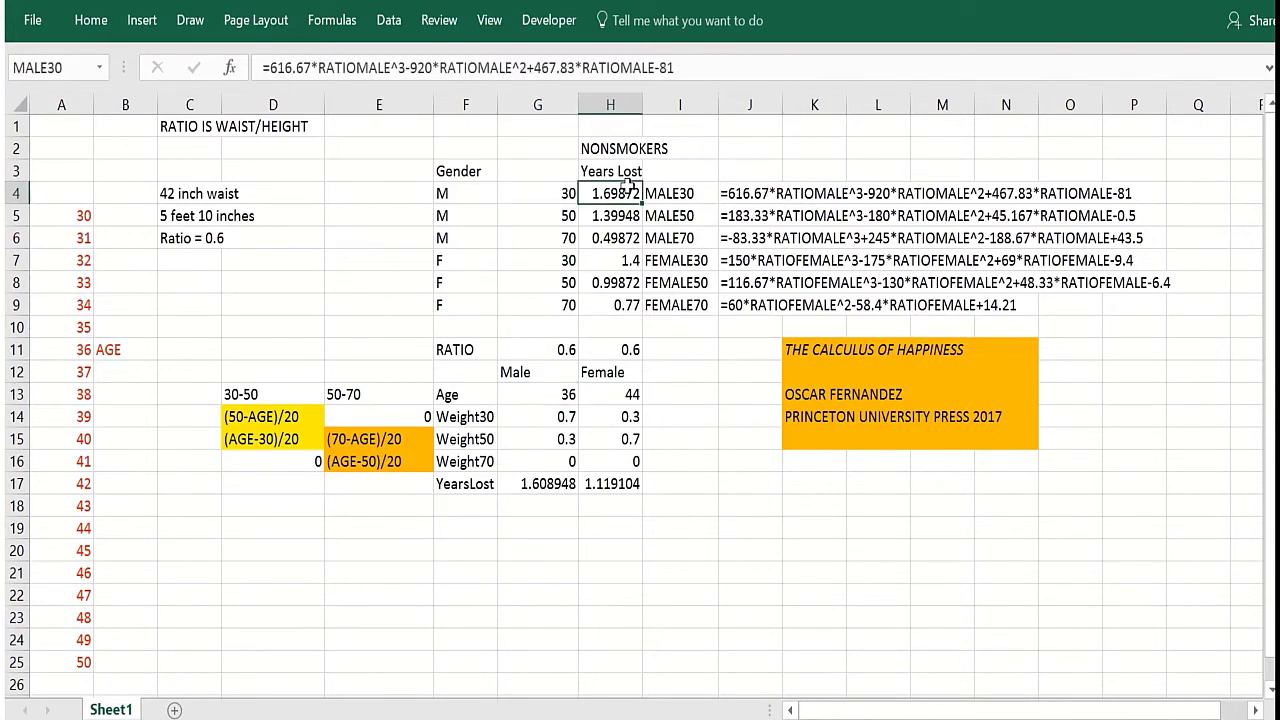
pyautogui.click(617, 214)
pyautogui.click(609, 237)
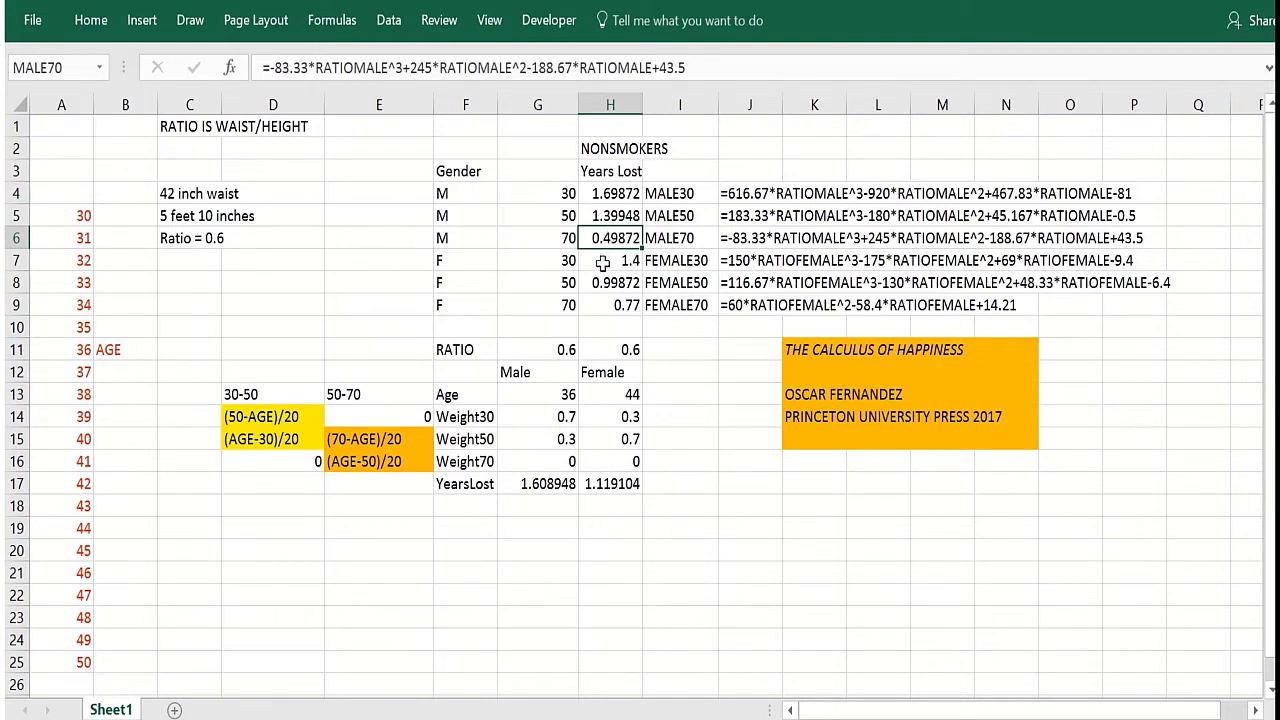
pyautogui.click(603, 262)
pyautogui.click(608, 283)
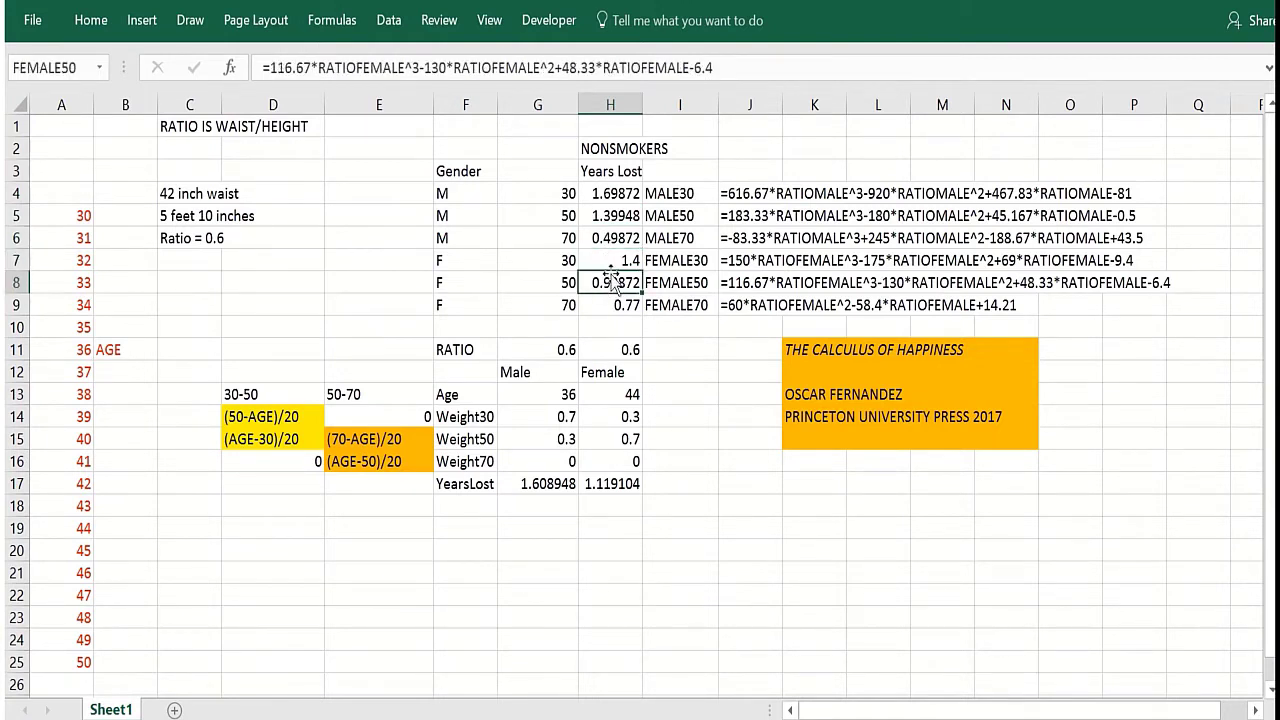
pyautogui.click(544, 398)
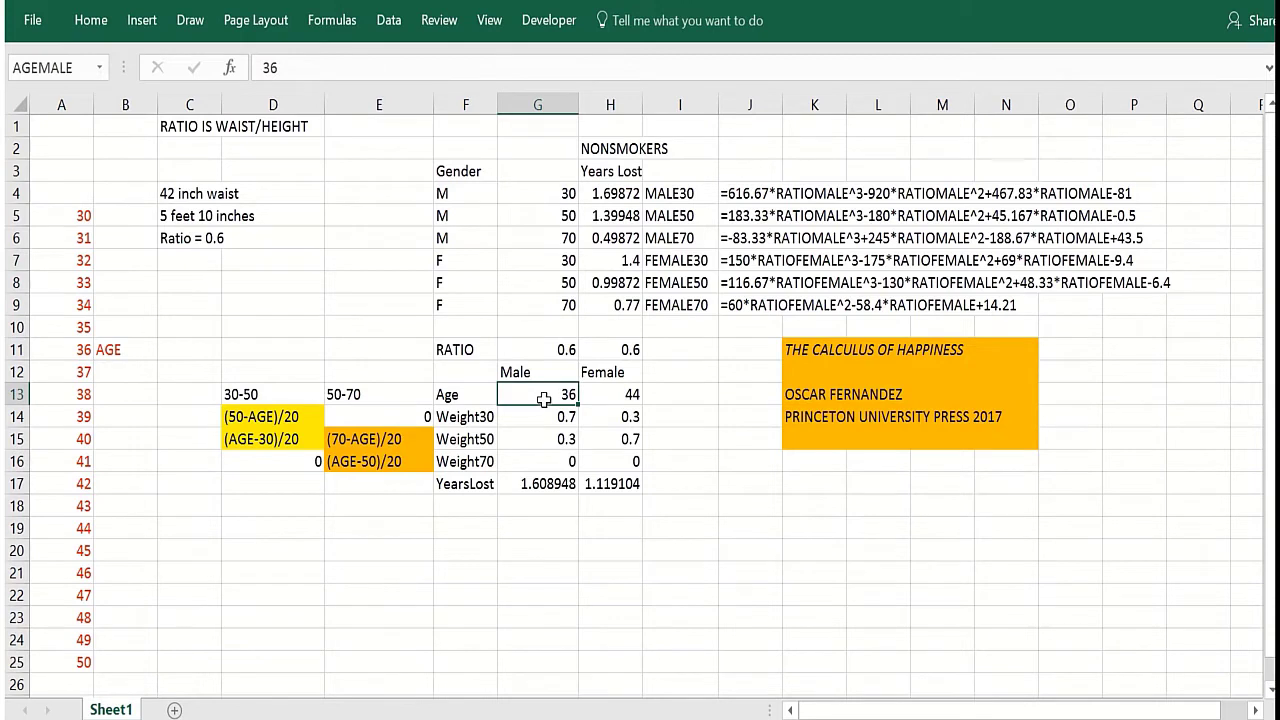
# Examine where the AGE marker in B11 lies between the endpoints 30 and 50 of the age scale in column A
pyautogui.click(136, 350)
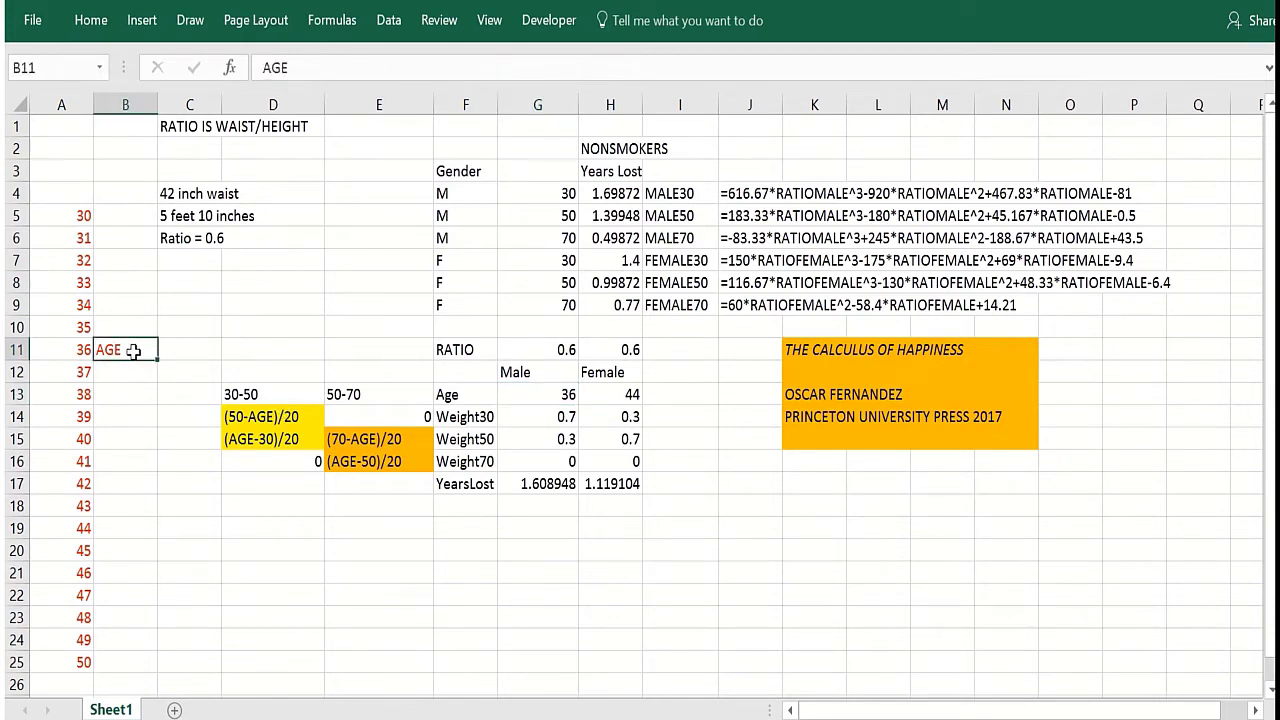
pyautogui.click(76, 216)
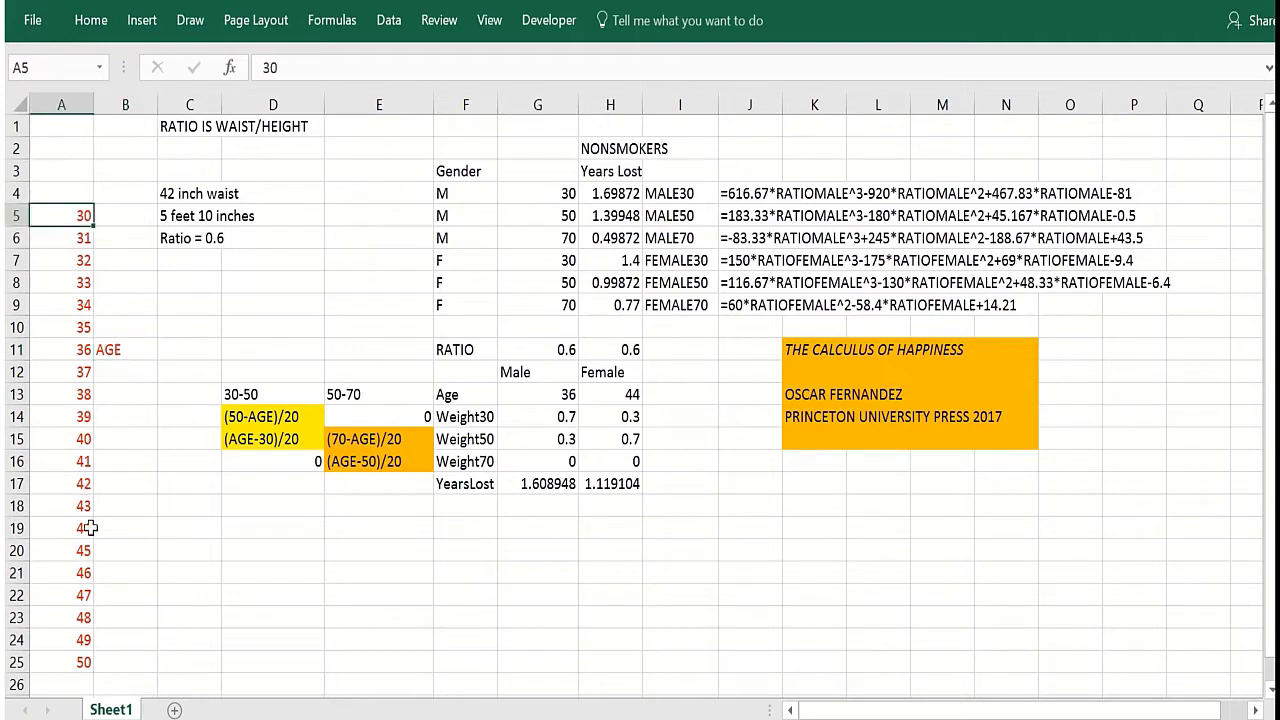
pyautogui.click(104, 662)
pyautogui.click(133, 350)
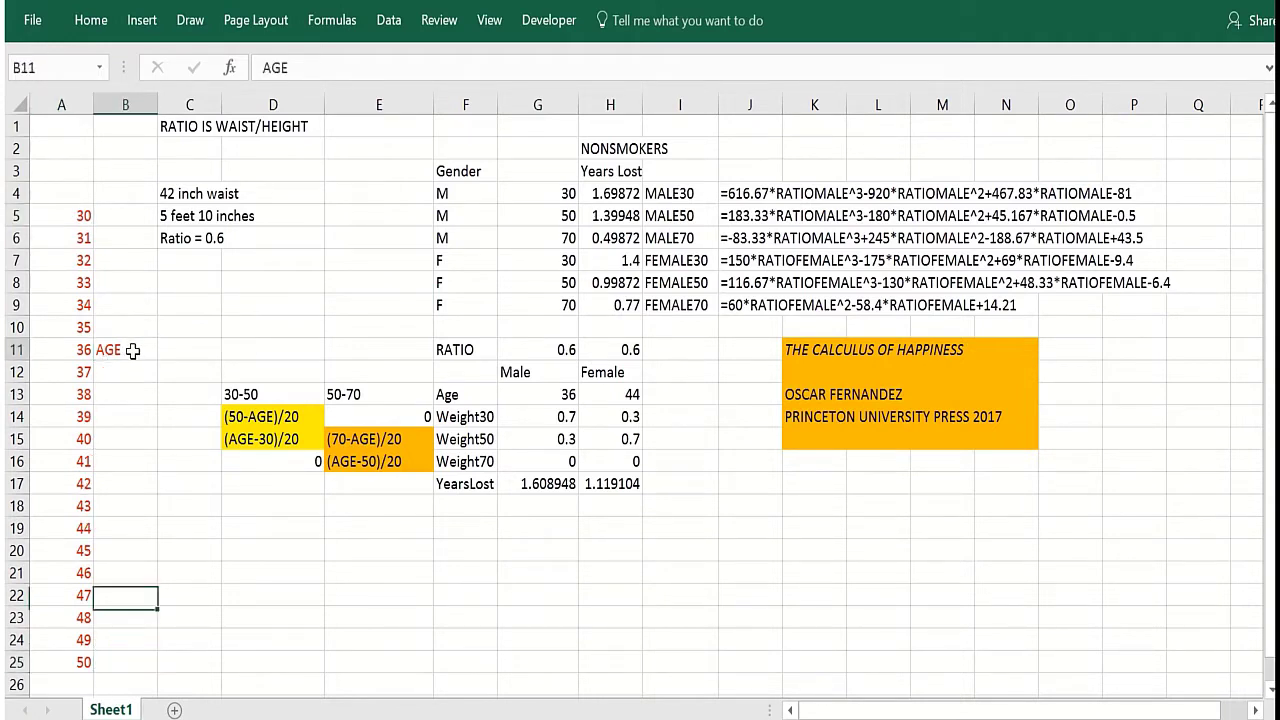
pyautogui.click(121, 220)
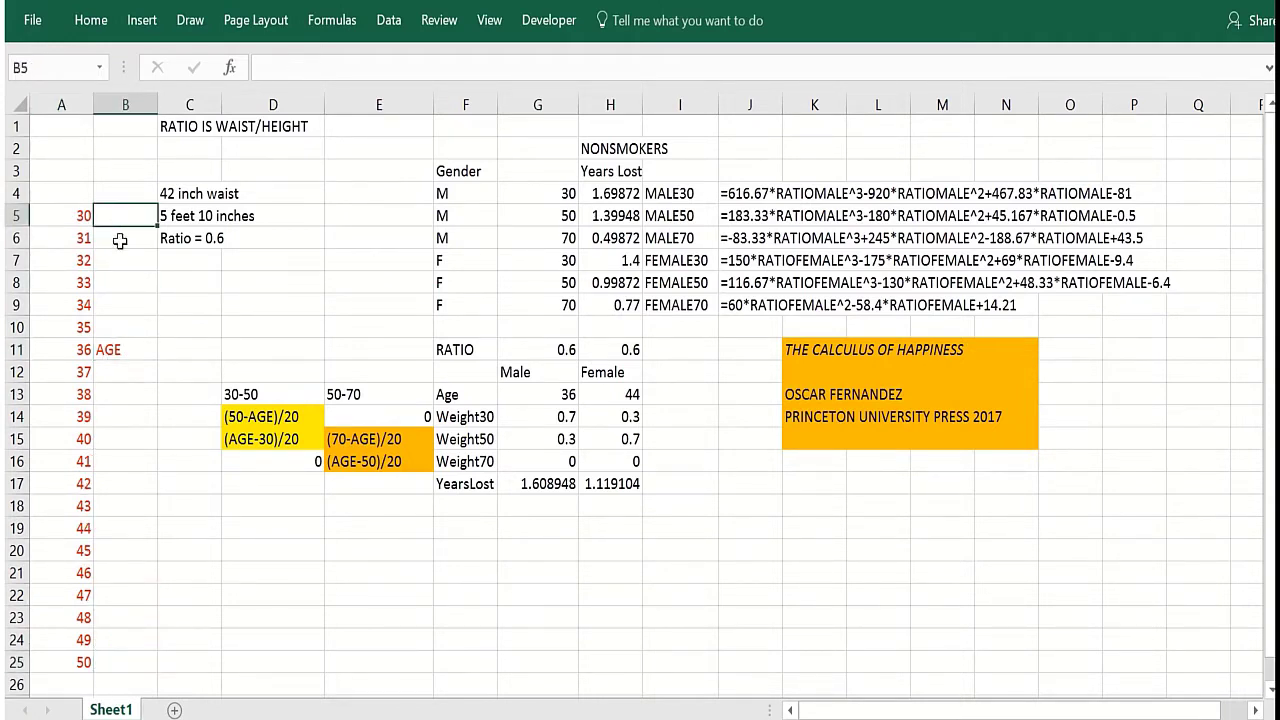
pyautogui.click(126, 349)
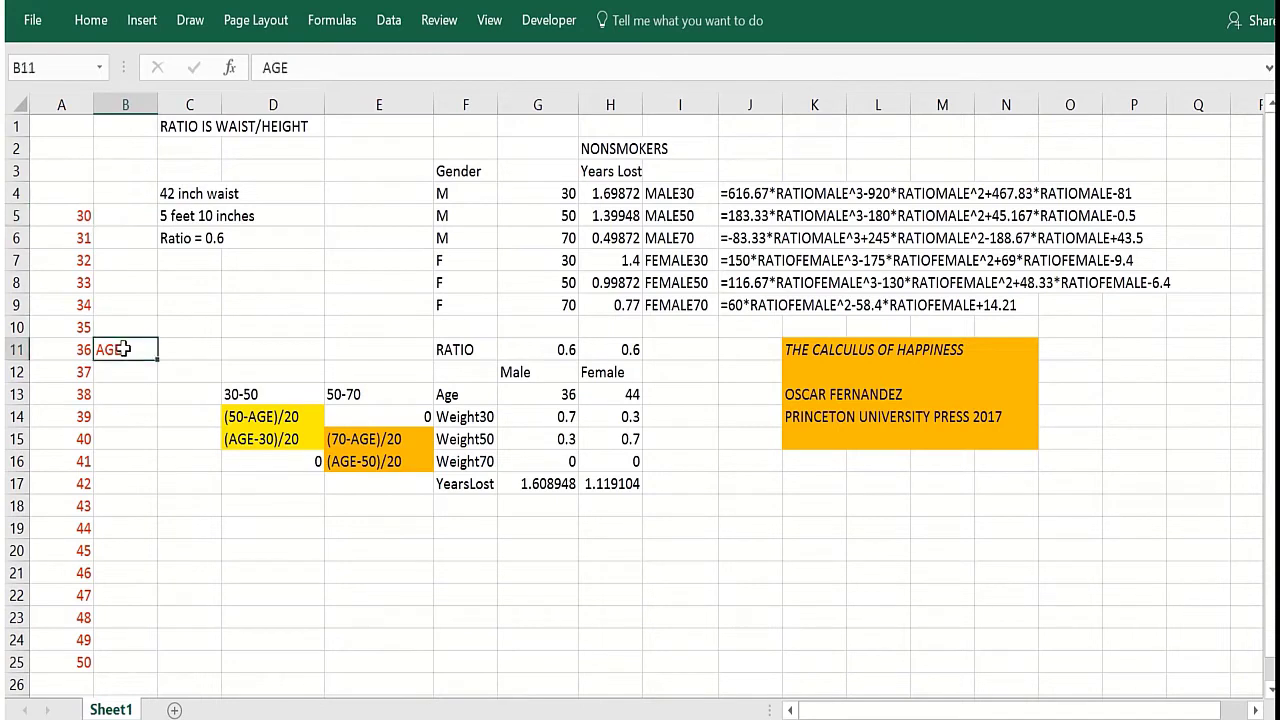
pyautogui.click(117, 216)
pyautogui.click(121, 660)
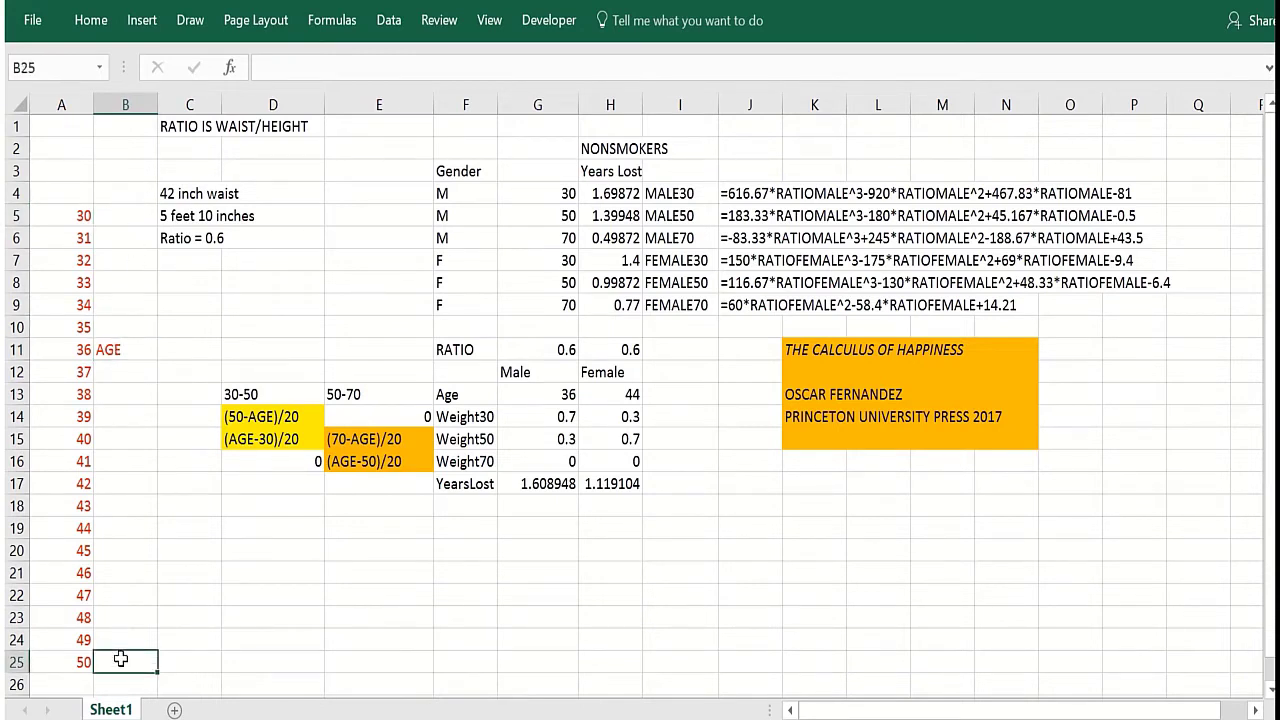
pyautogui.click(125, 348)
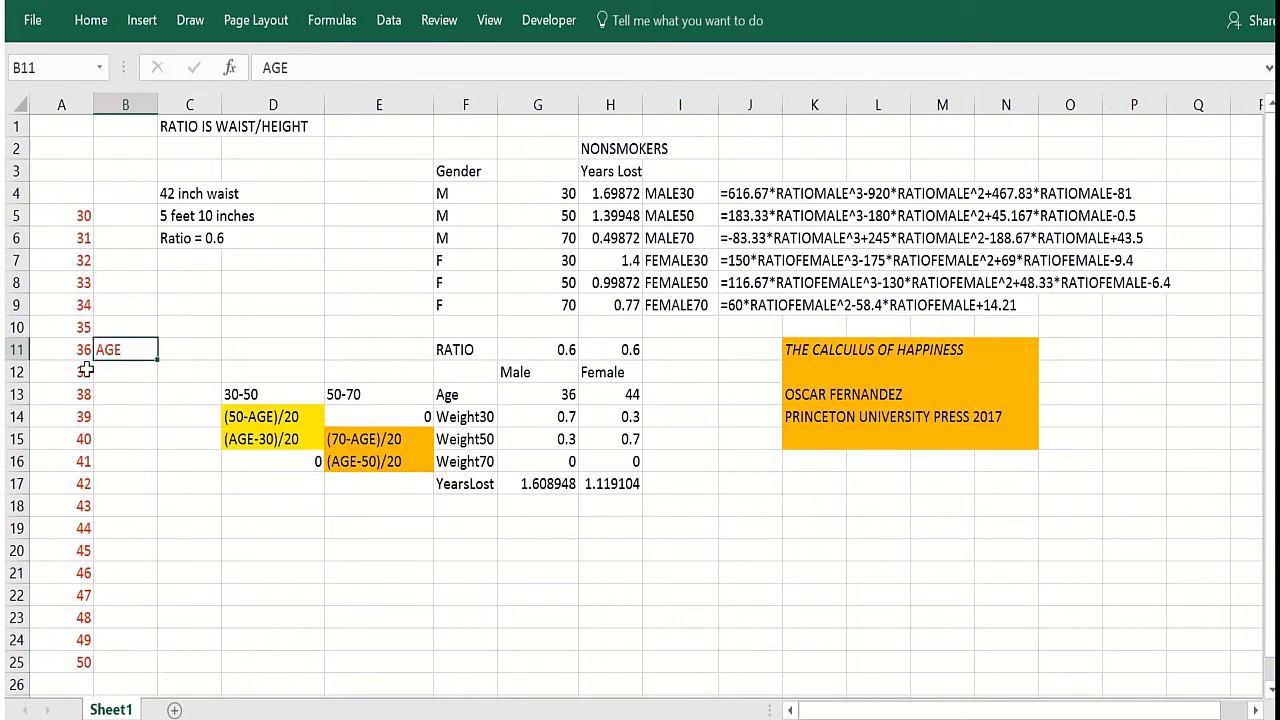
pyautogui.click(84, 664)
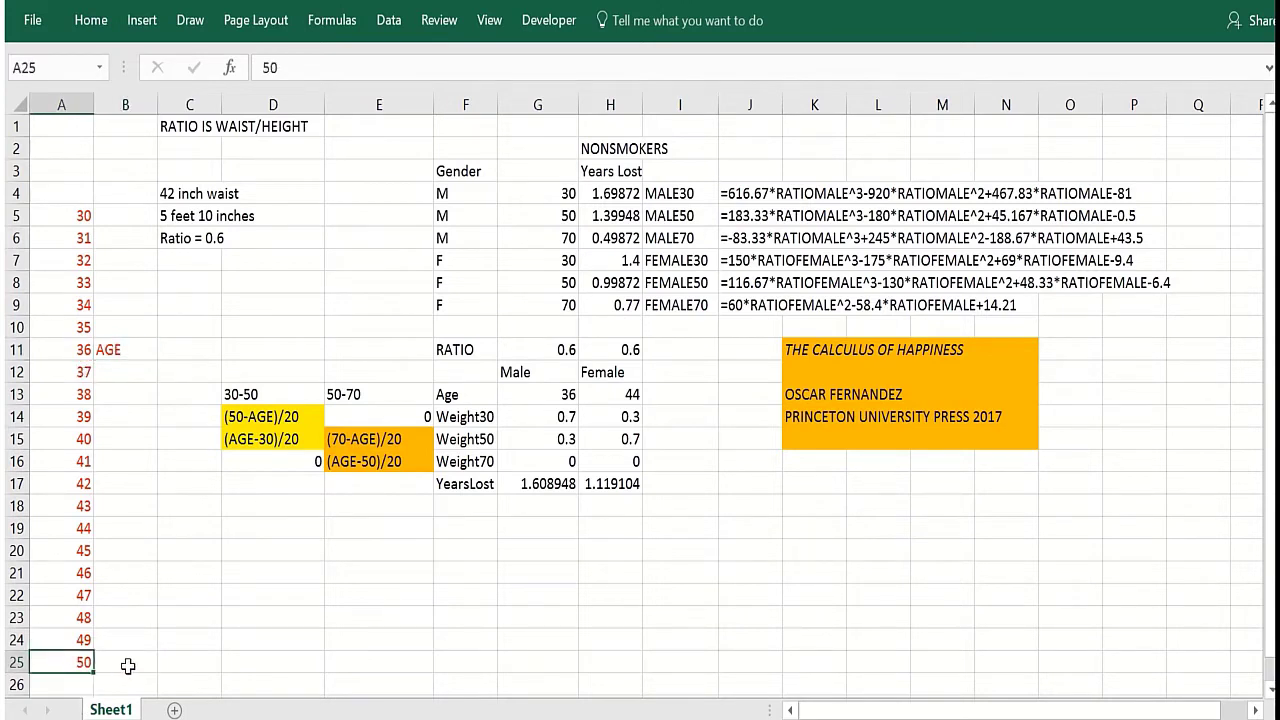
pyautogui.click(127, 664)
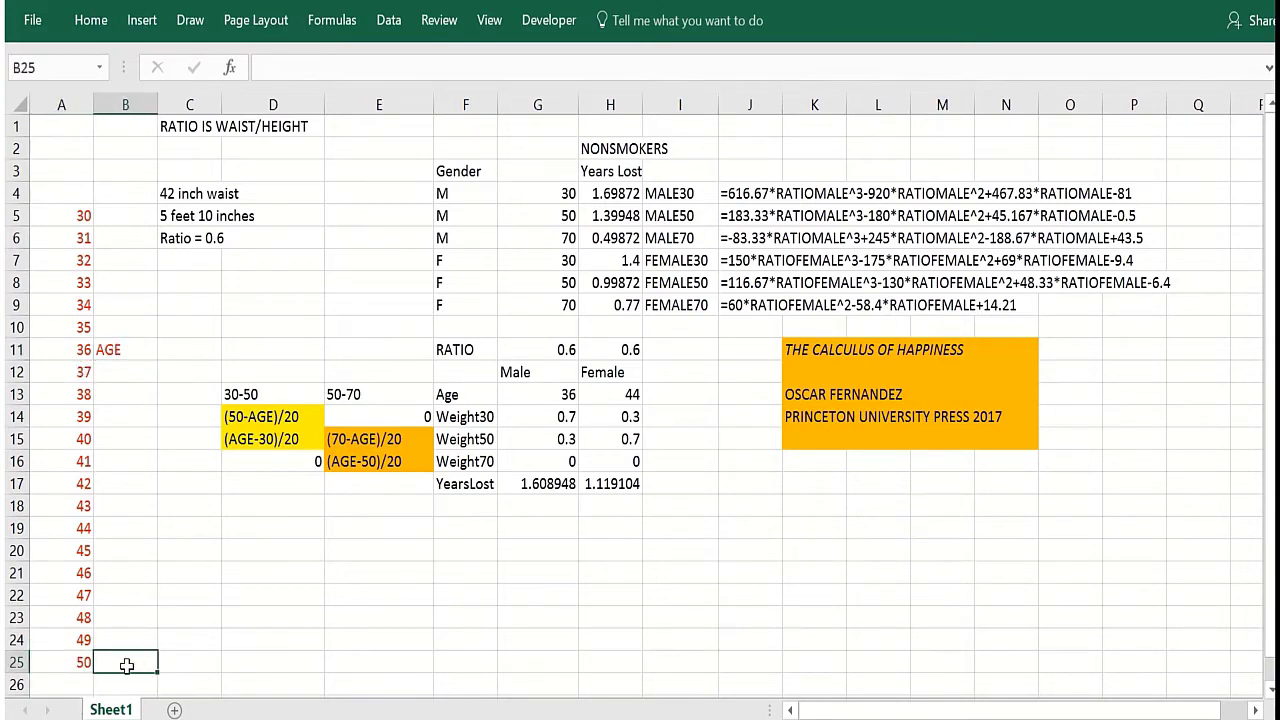
pyautogui.click(132, 350)
pyautogui.click(106, 214)
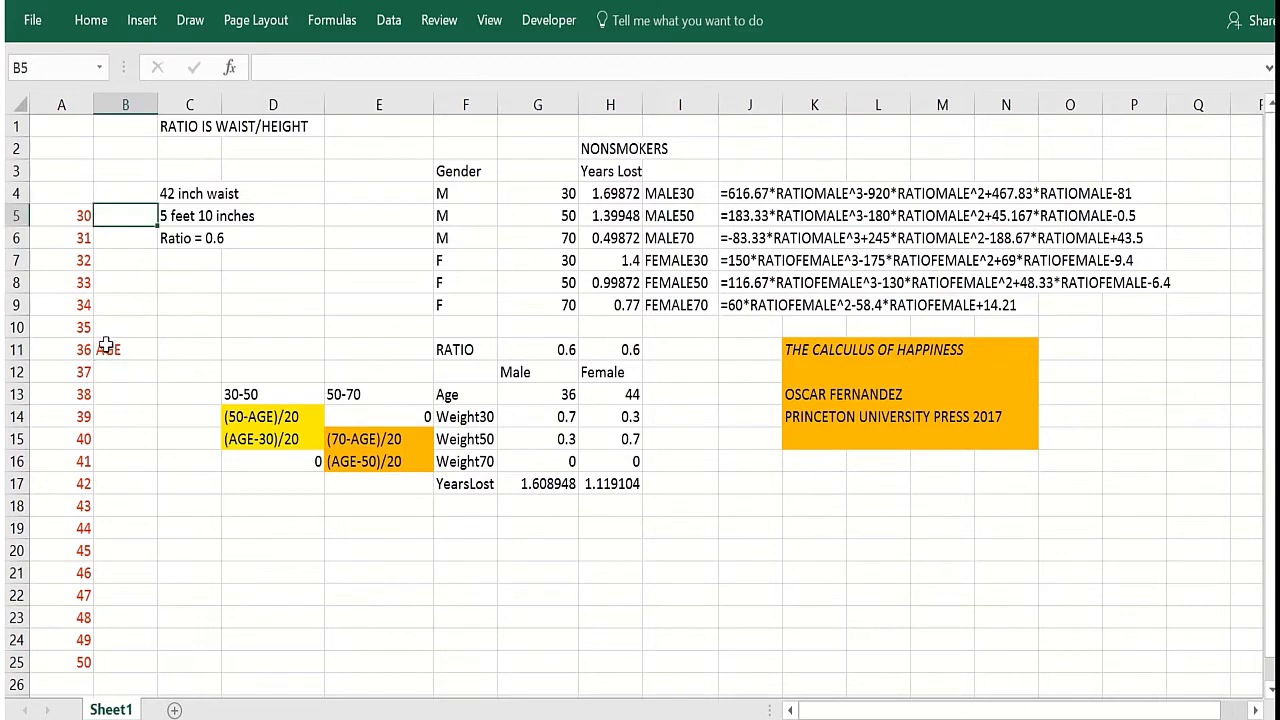
# Examine the interpolation weight expressions for the 30-50 and 50-70 age ranges in D14:E16 and the book reference in K11:N15
pyautogui.click(257, 417)
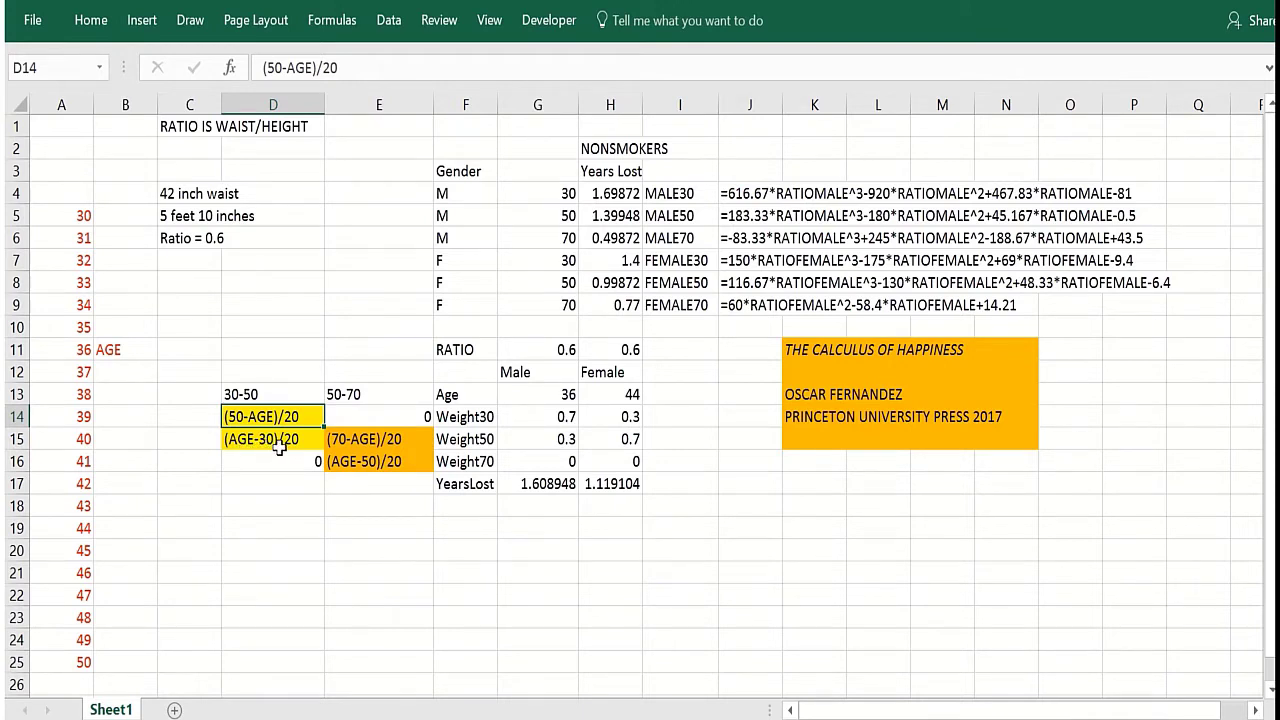
pyautogui.click(338, 440)
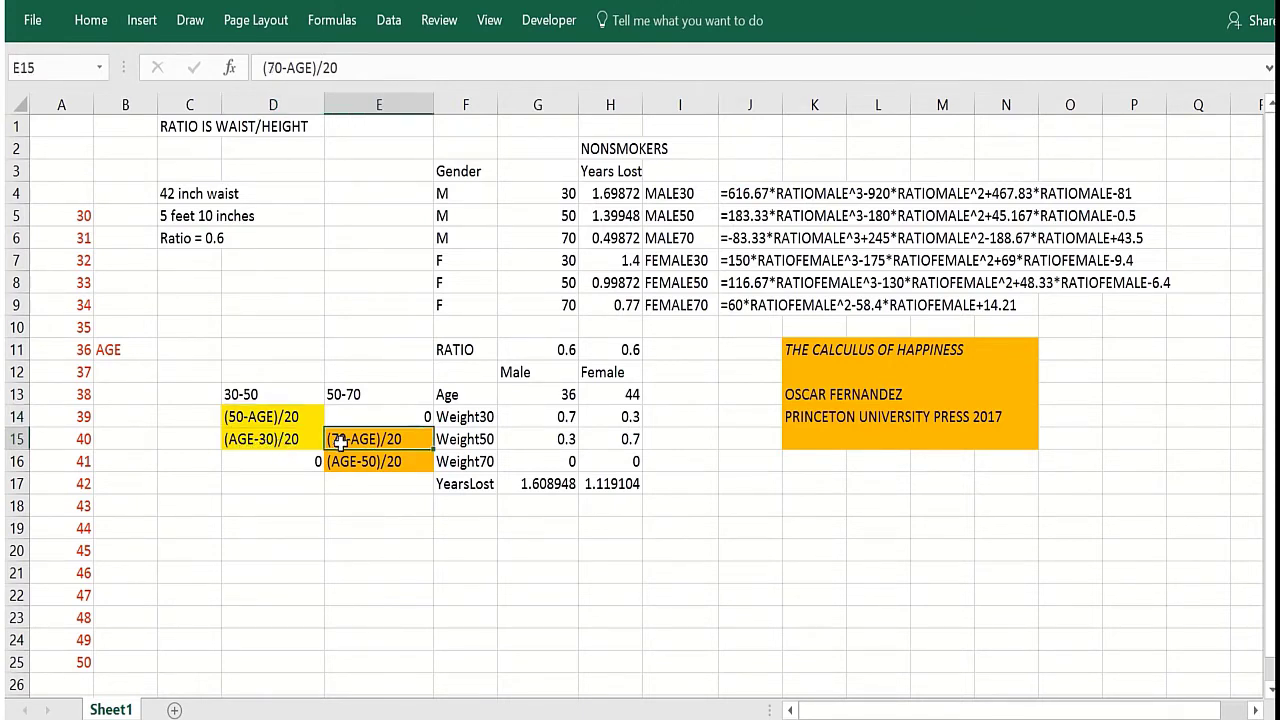
pyautogui.click(342, 456)
pyautogui.click(342, 443)
pyautogui.click(360, 458)
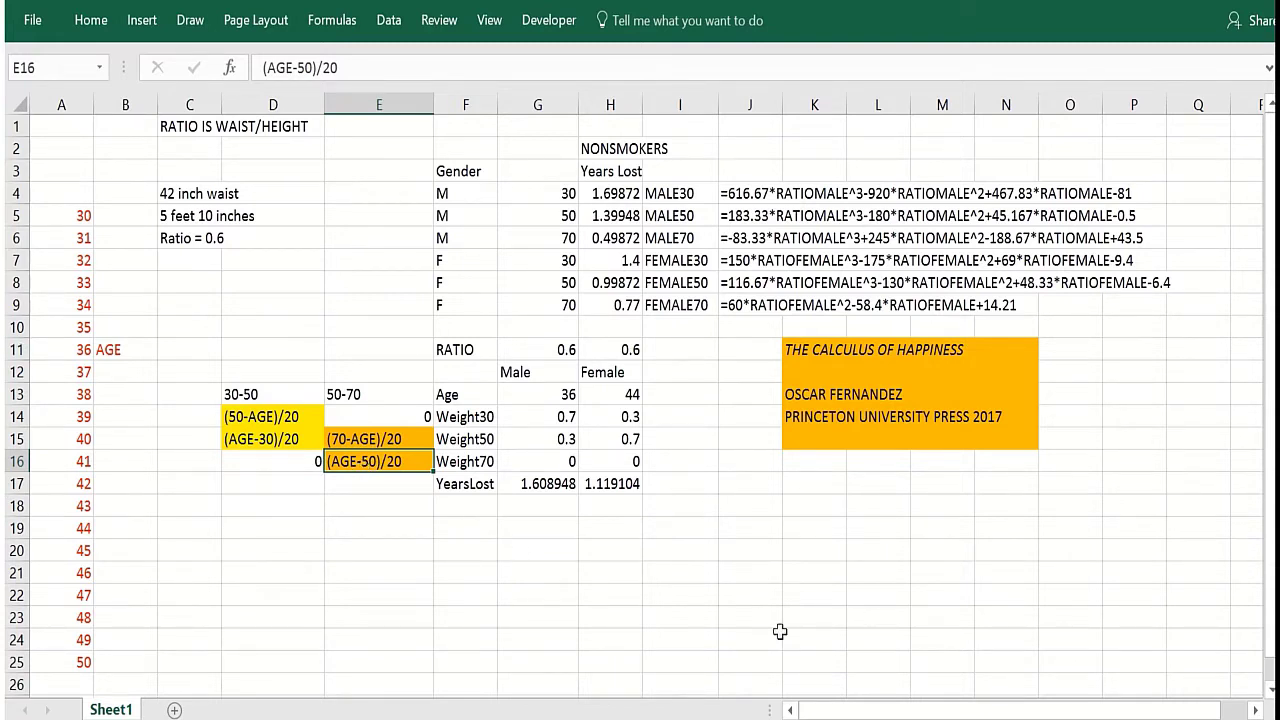
pyautogui.click(852, 457)
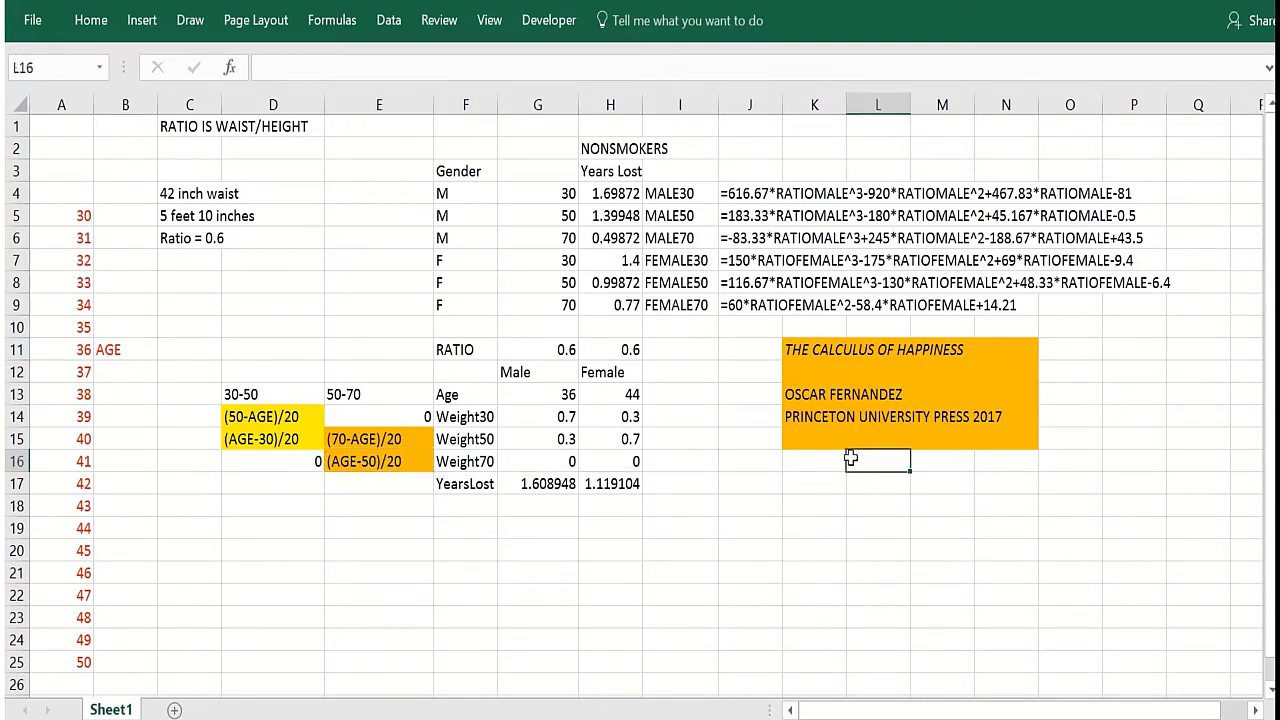
pyautogui.click(830, 367)
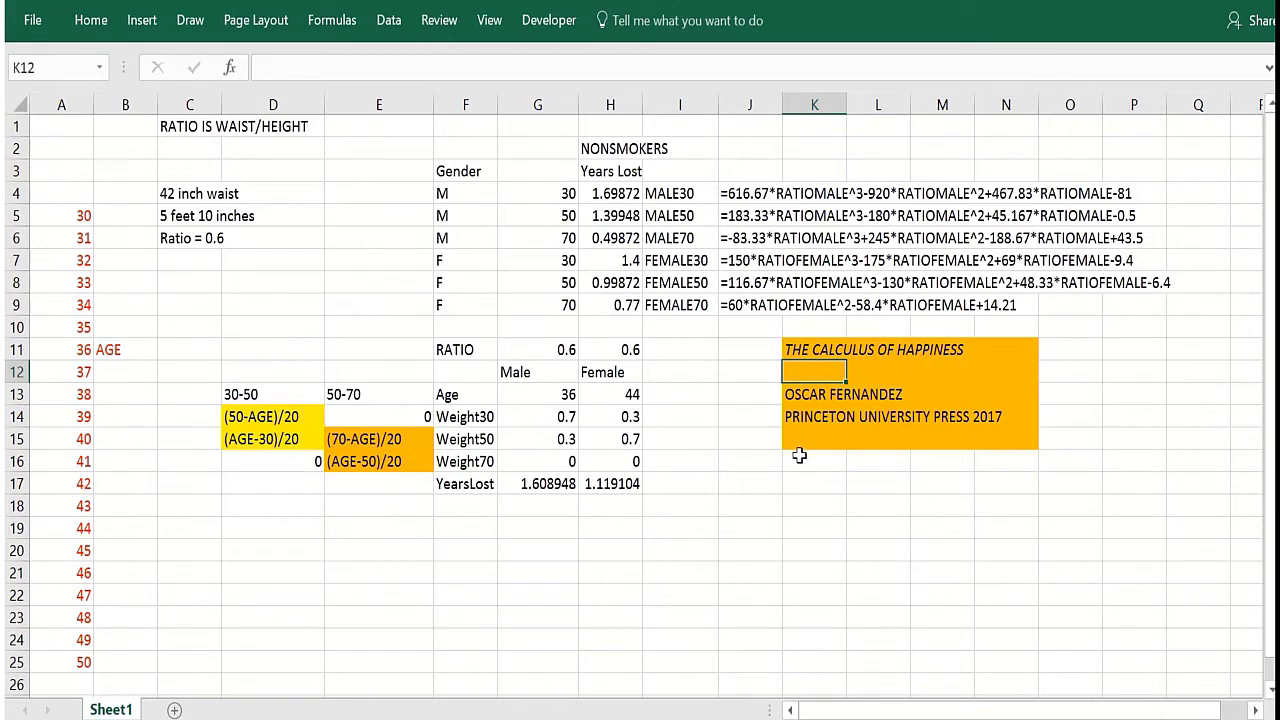
pyautogui.click(797, 505)
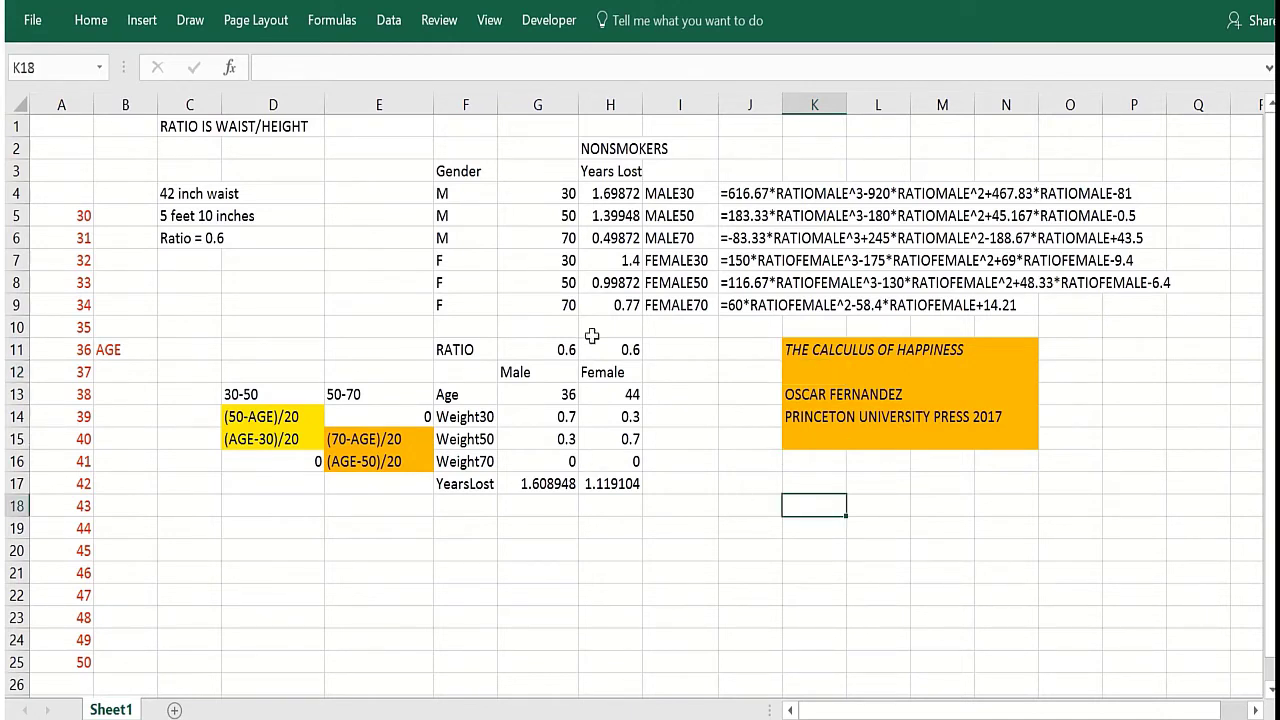
# Examine the male and female waist-to-height ratios in G11:H11 and the ages in G13:H13
pyautogui.click(559, 353)
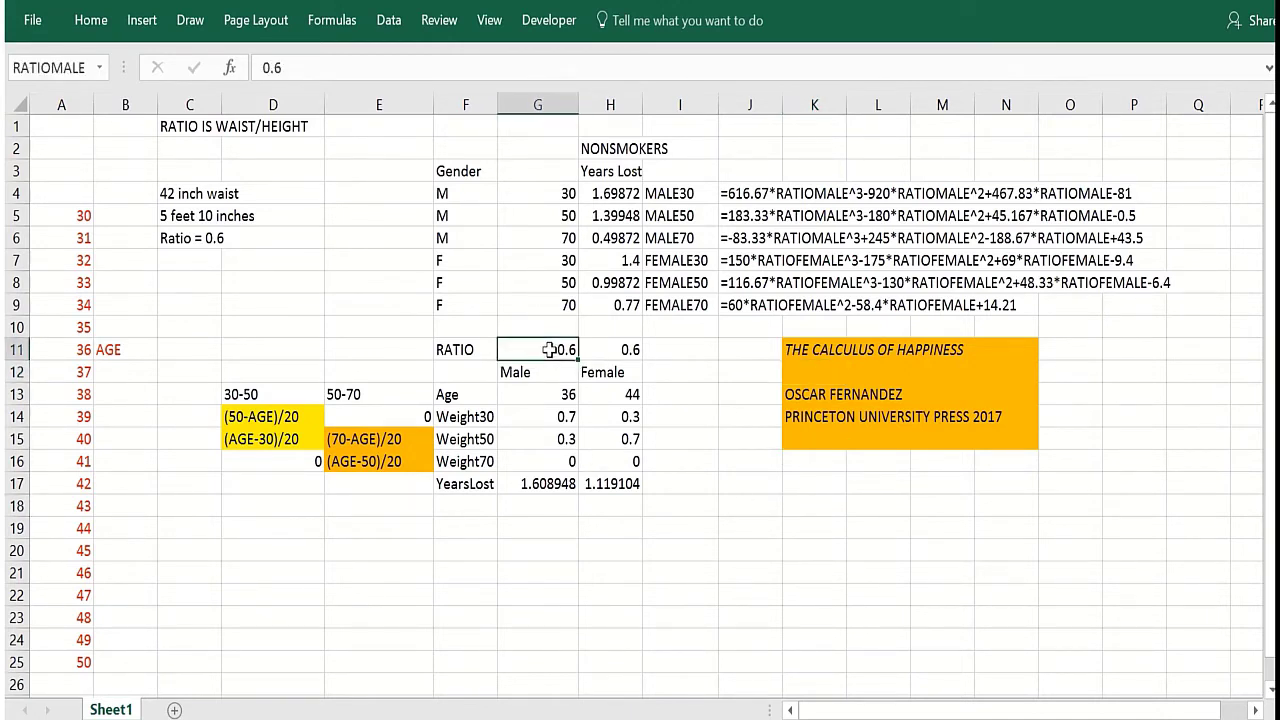
pyautogui.click(605, 351)
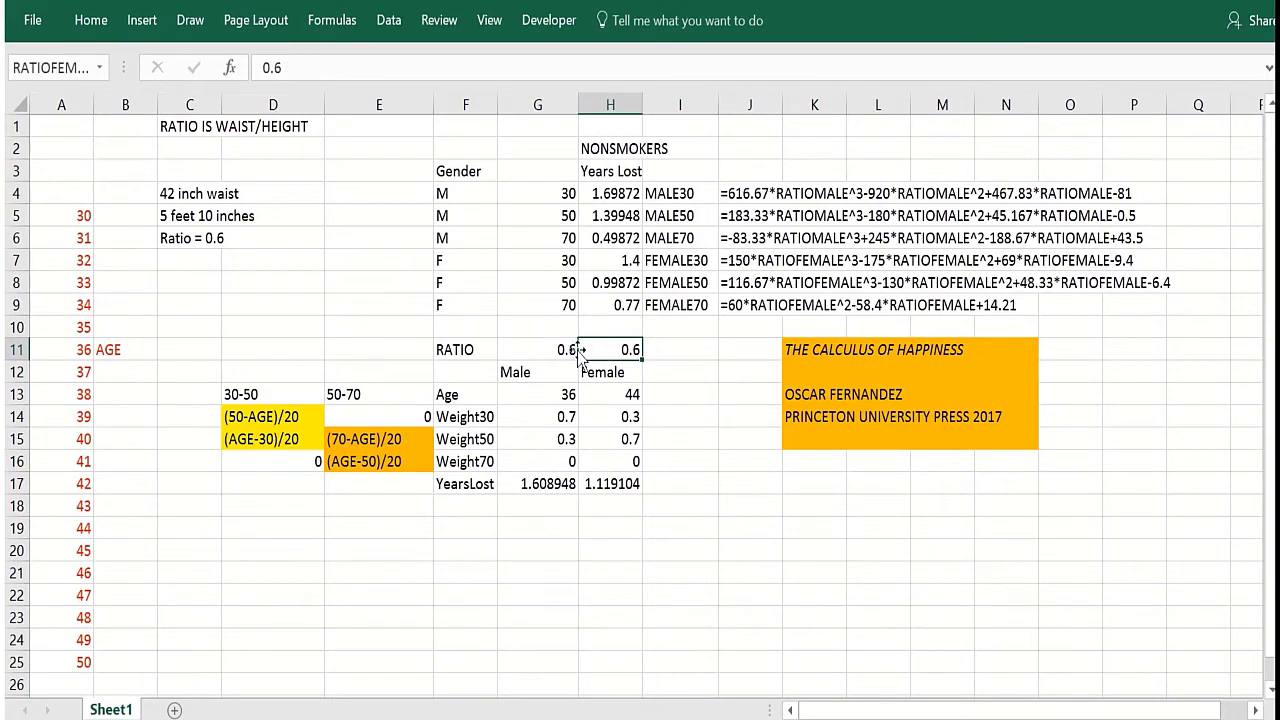
pyautogui.click(574, 352)
pyautogui.click(605, 356)
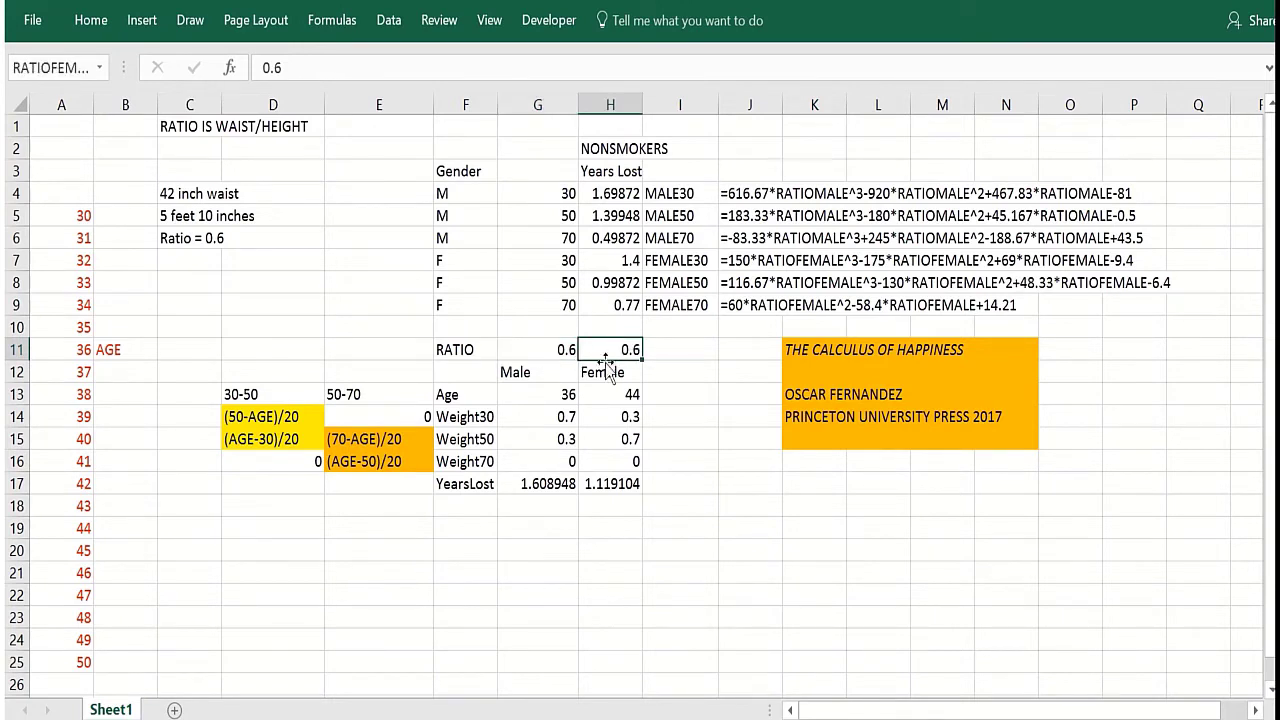
pyautogui.click(534, 396)
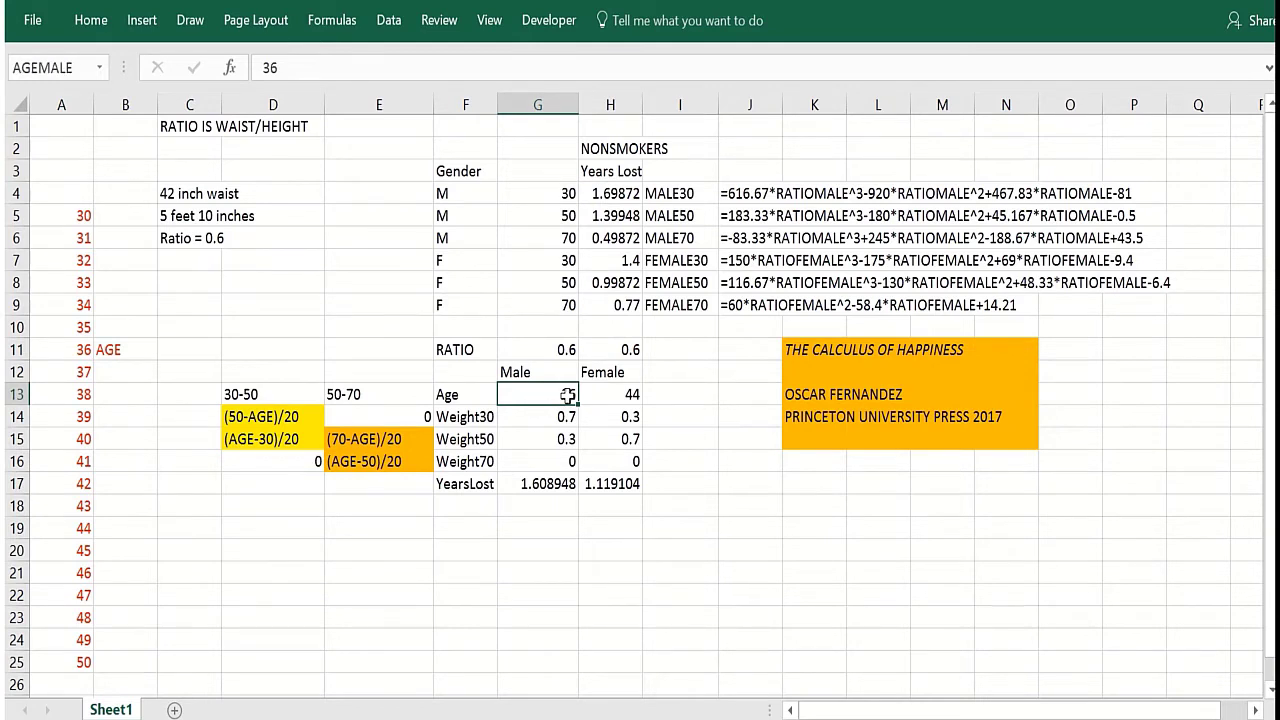
pyautogui.click(599, 396)
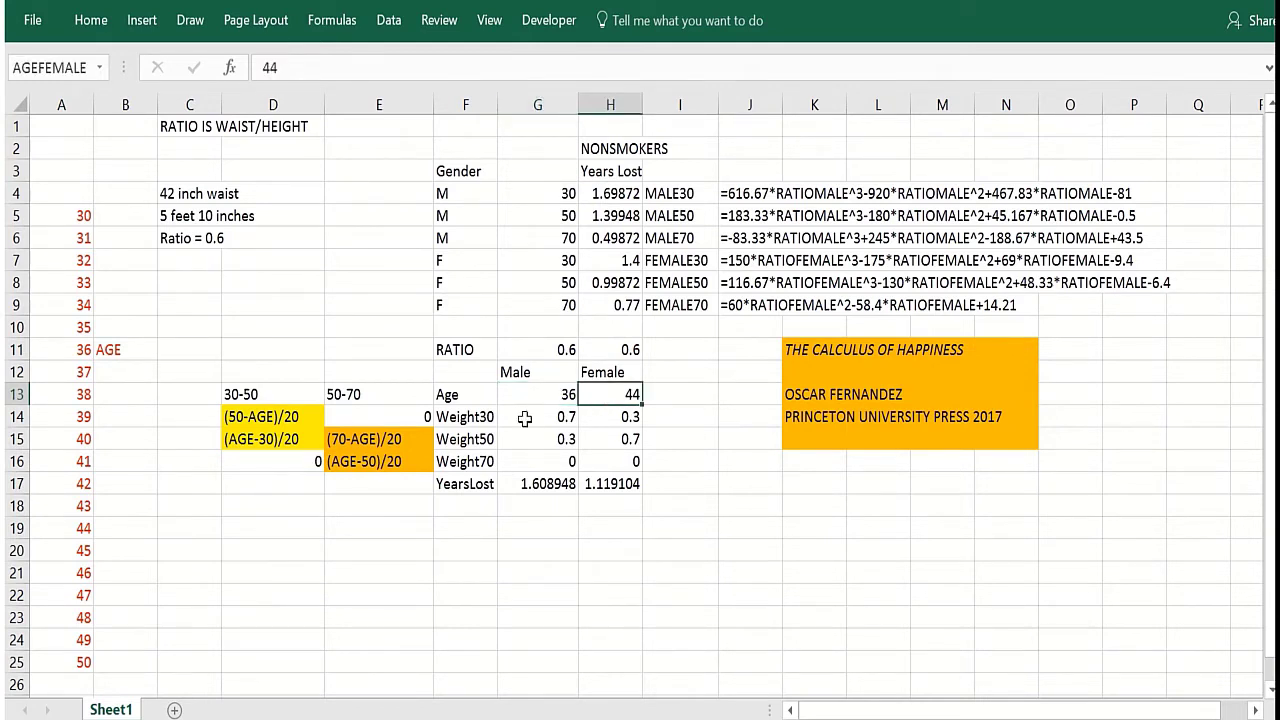
# Review the male and female interpolation weights in G14:H16 together with the male age and YearsLost cells
pyautogui.click(524, 418)
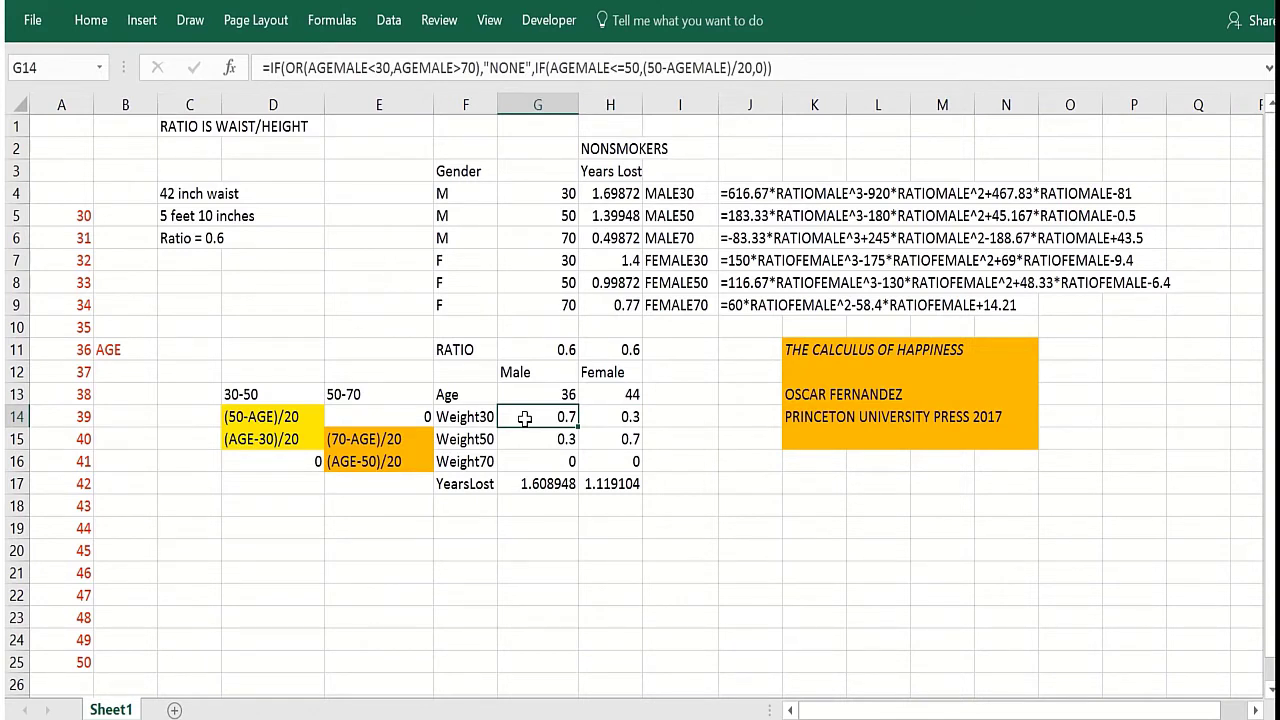
pyautogui.click(518, 438)
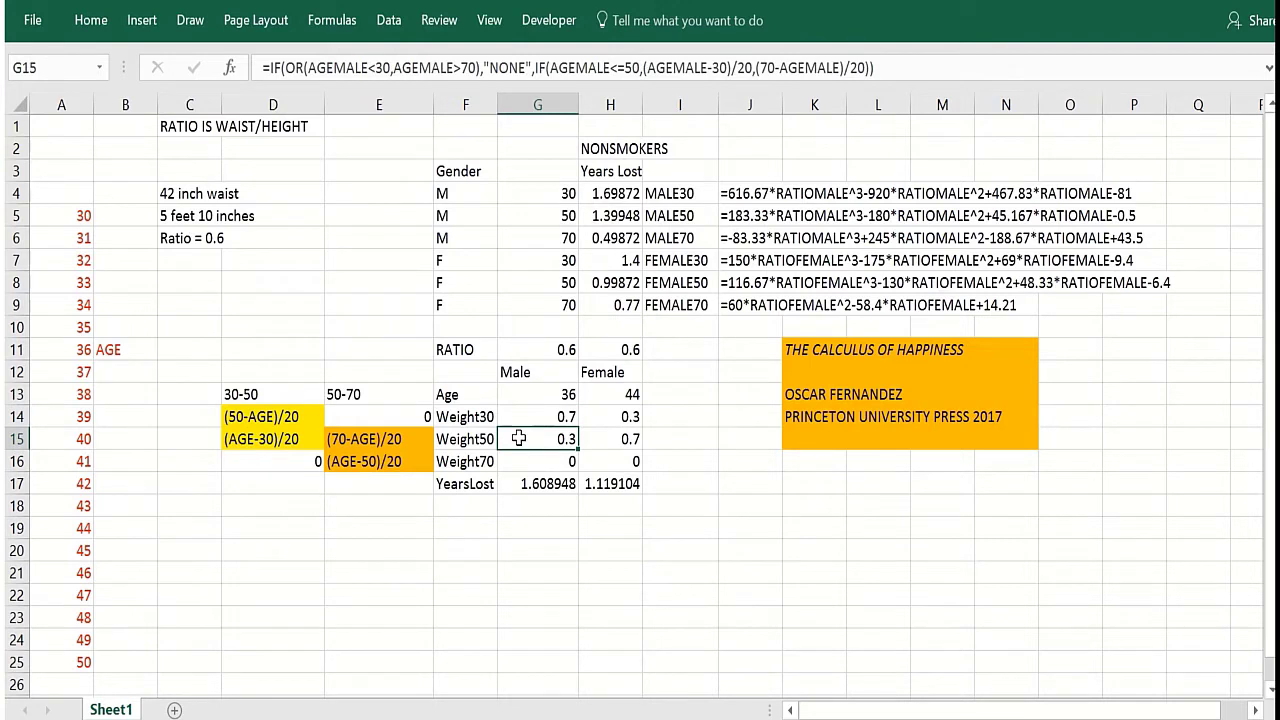
pyautogui.click(593, 440)
pyautogui.click(603, 400)
pyautogui.moveTo(603, 400); pyautogui.dragTo(600, 438)
pyautogui.click(600, 440)
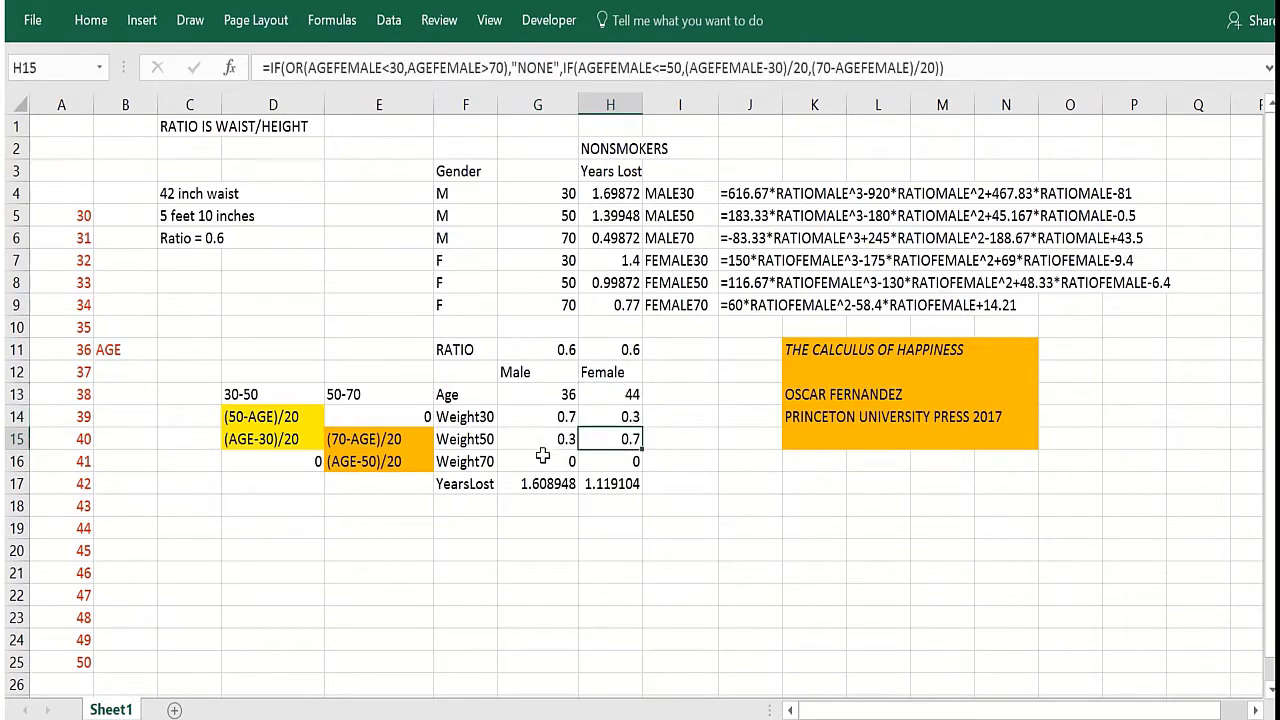
pyautogui.click(542, 460)
pyautogui.click(643, 461)
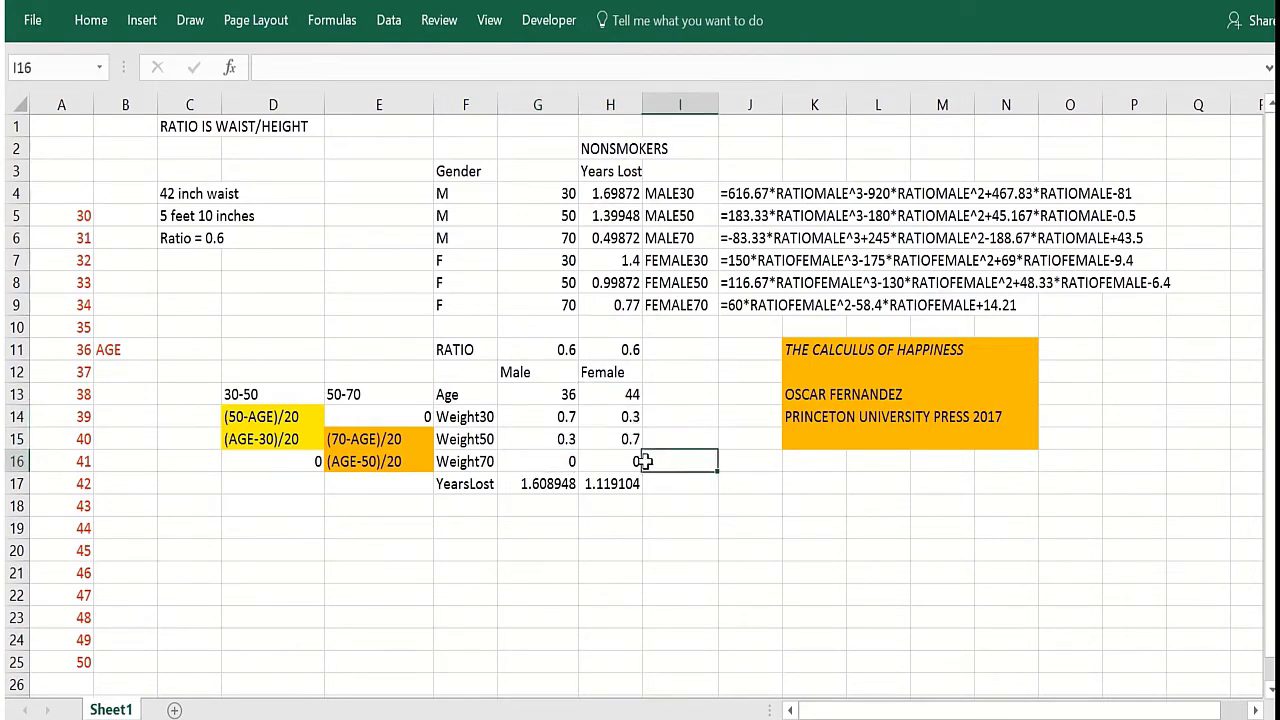
pyautogui.click(538, 398)
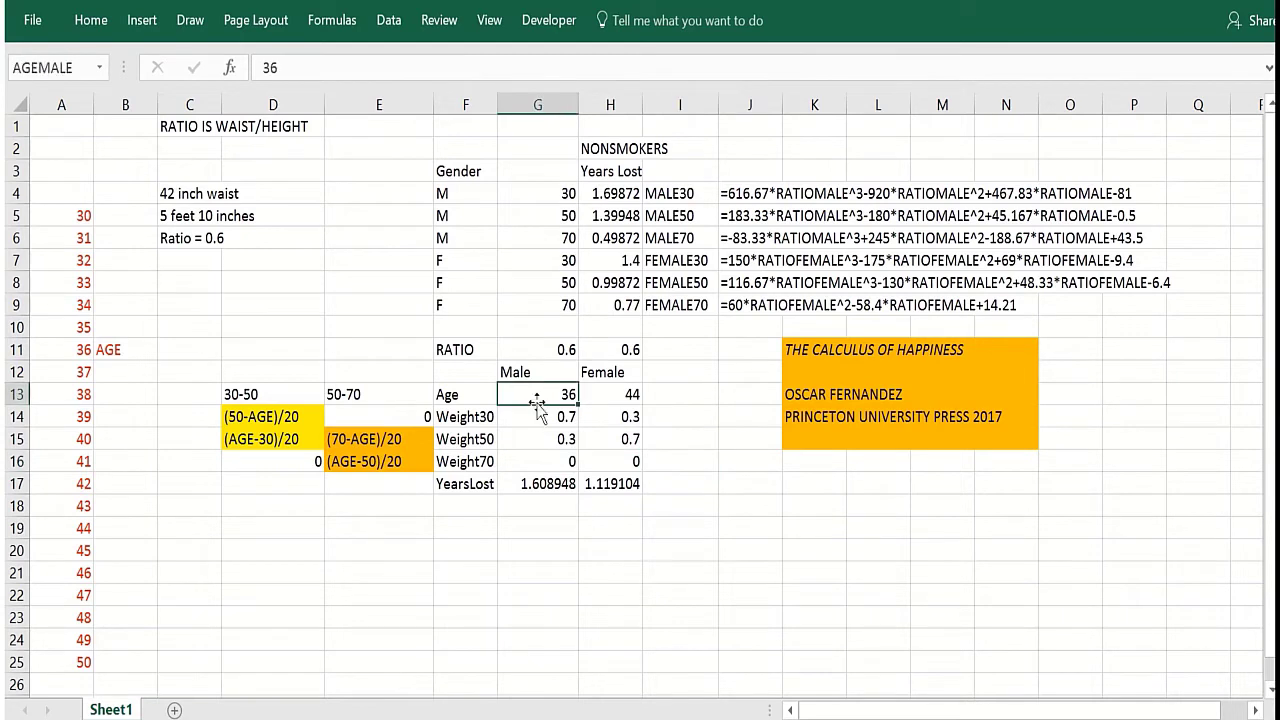
pyautogui.click(546, 483)
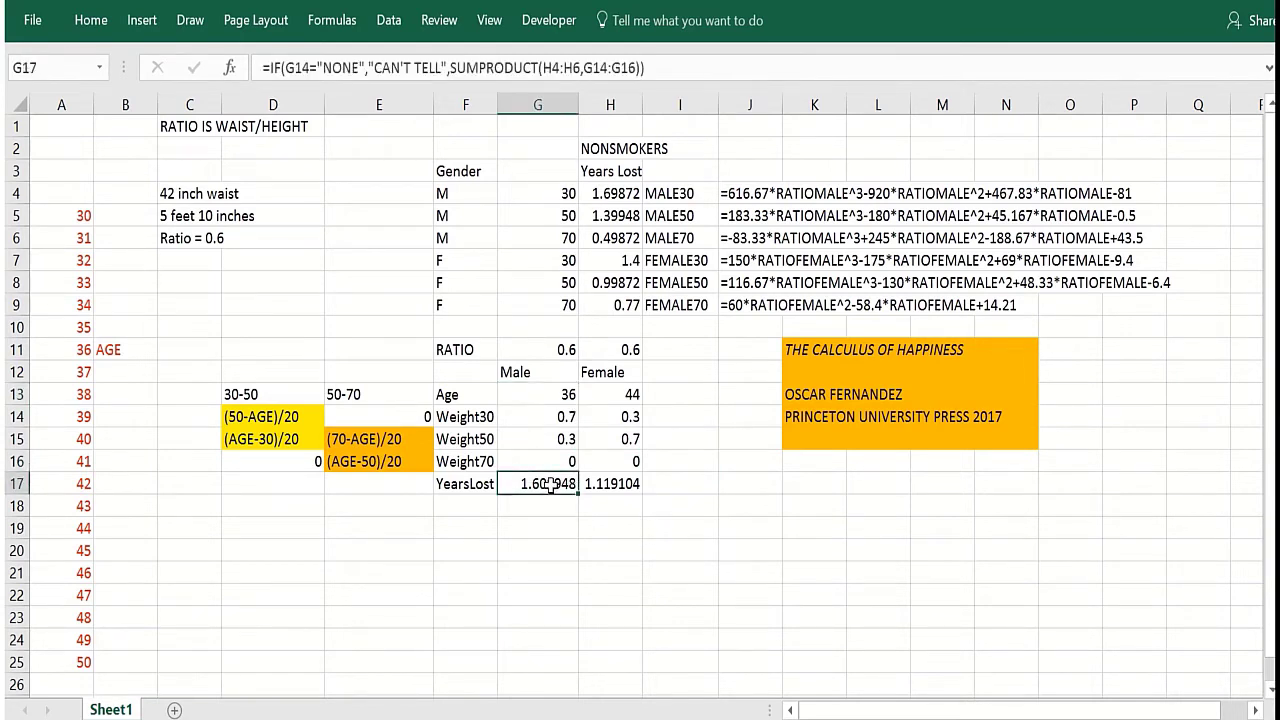
# Examine the Weight30 formulas for male in G14 and female in H14, leaving both as they are
pyautogui.click(545, 417)
pyautogui.doubleClick(545, 417)
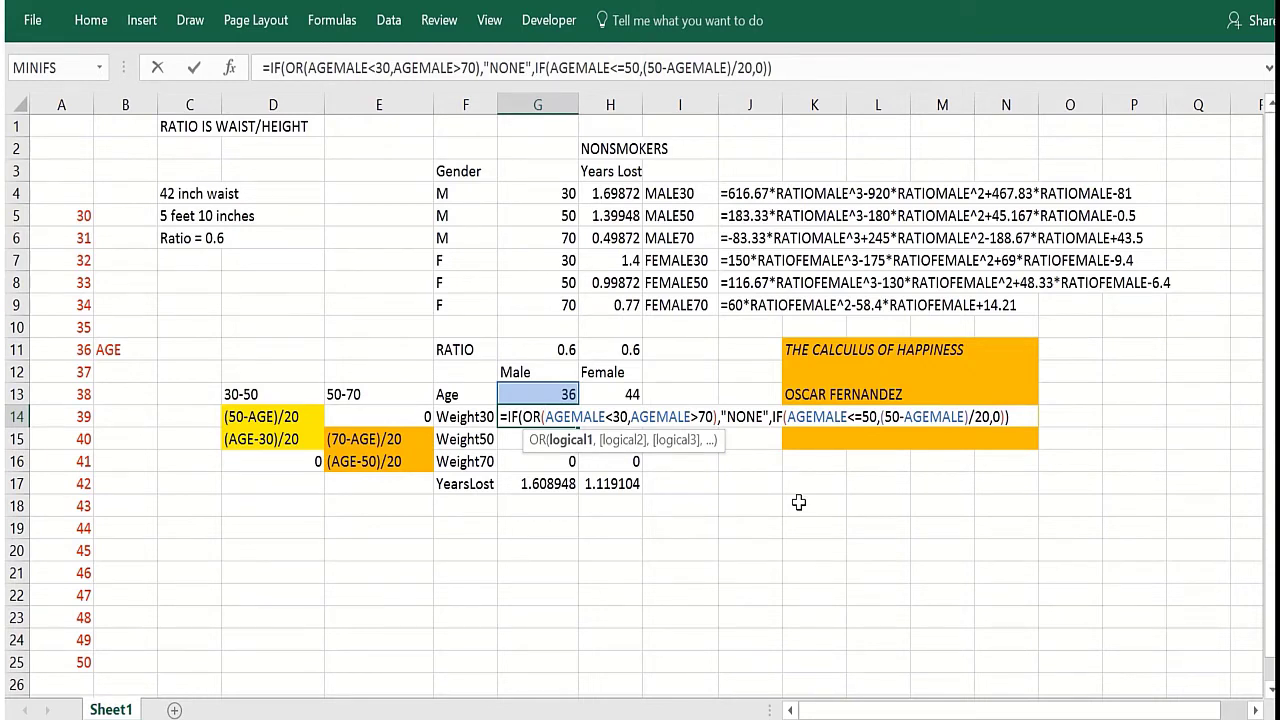
pyautogui.hotkey('ctrl', 'Return')
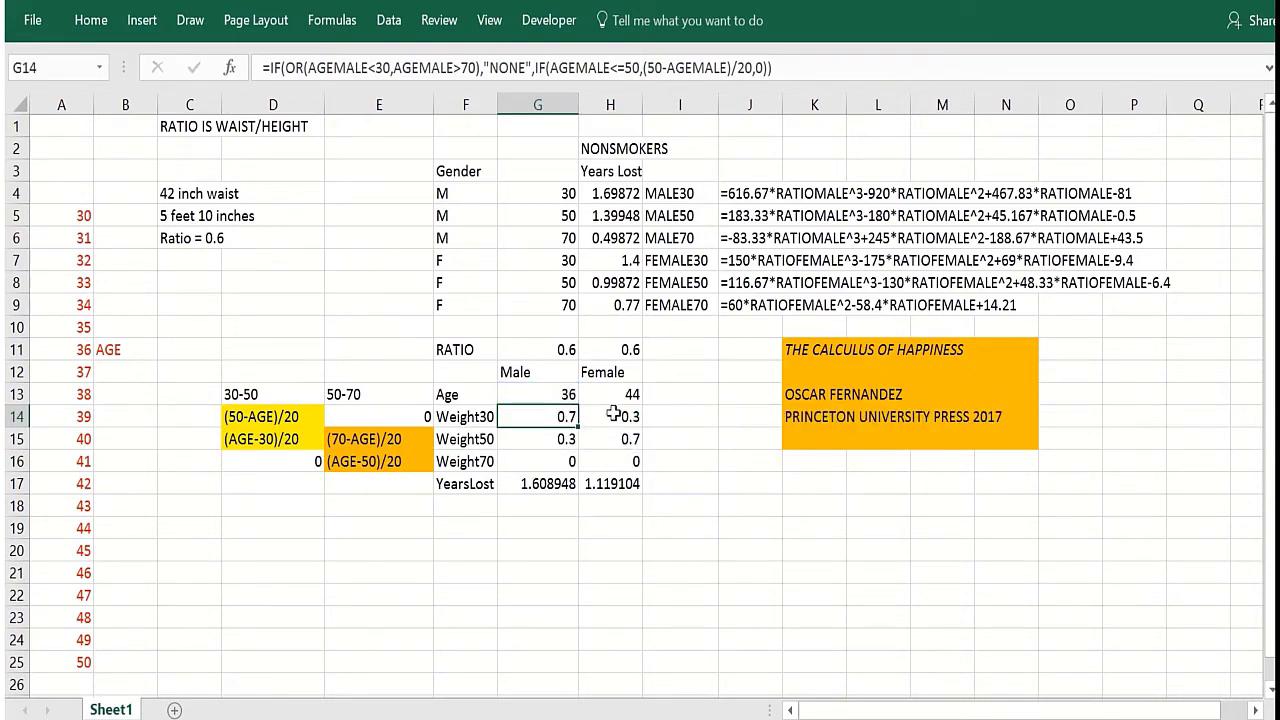
pyautogui.click(613, 415)
pyautogui.doubleClick(612, 416)
pyautogui.hotkey('ctrl', 'Return')
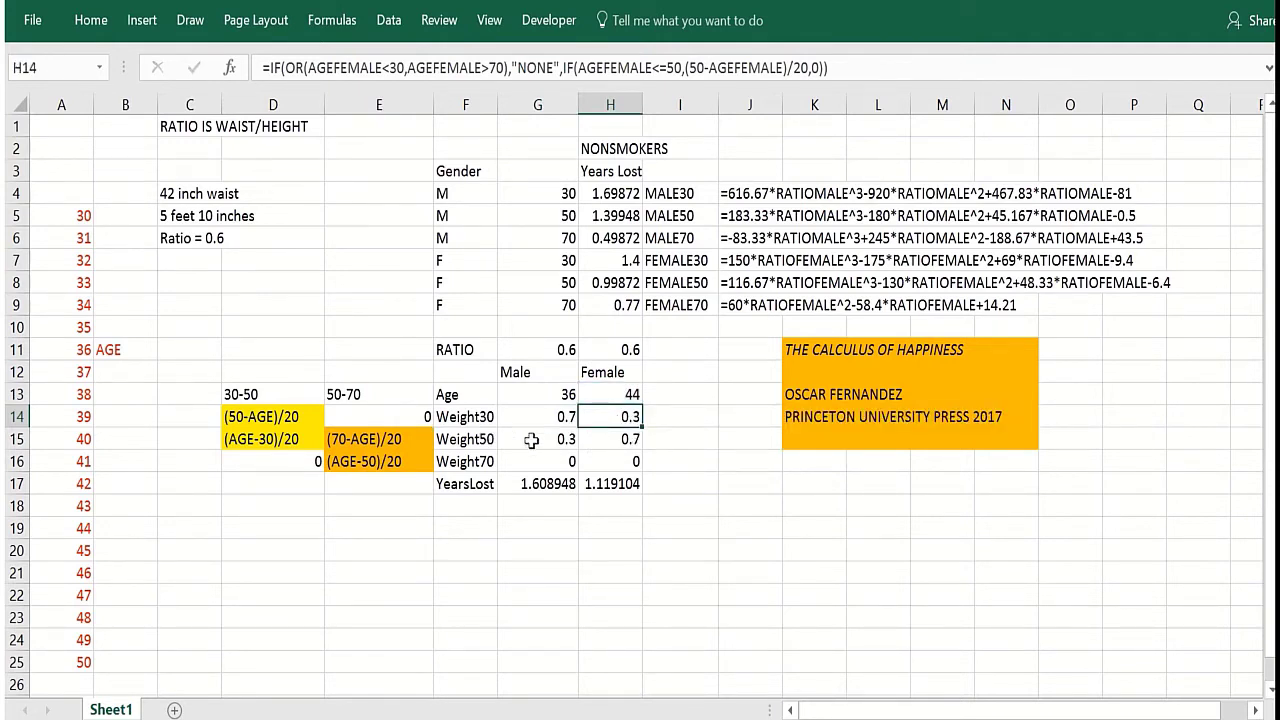
# Examine the Weight50 formulas for male in G15 and female in H15 without changing them
pyautogui.click(535, 437)
pyautogui.click(538, 414)
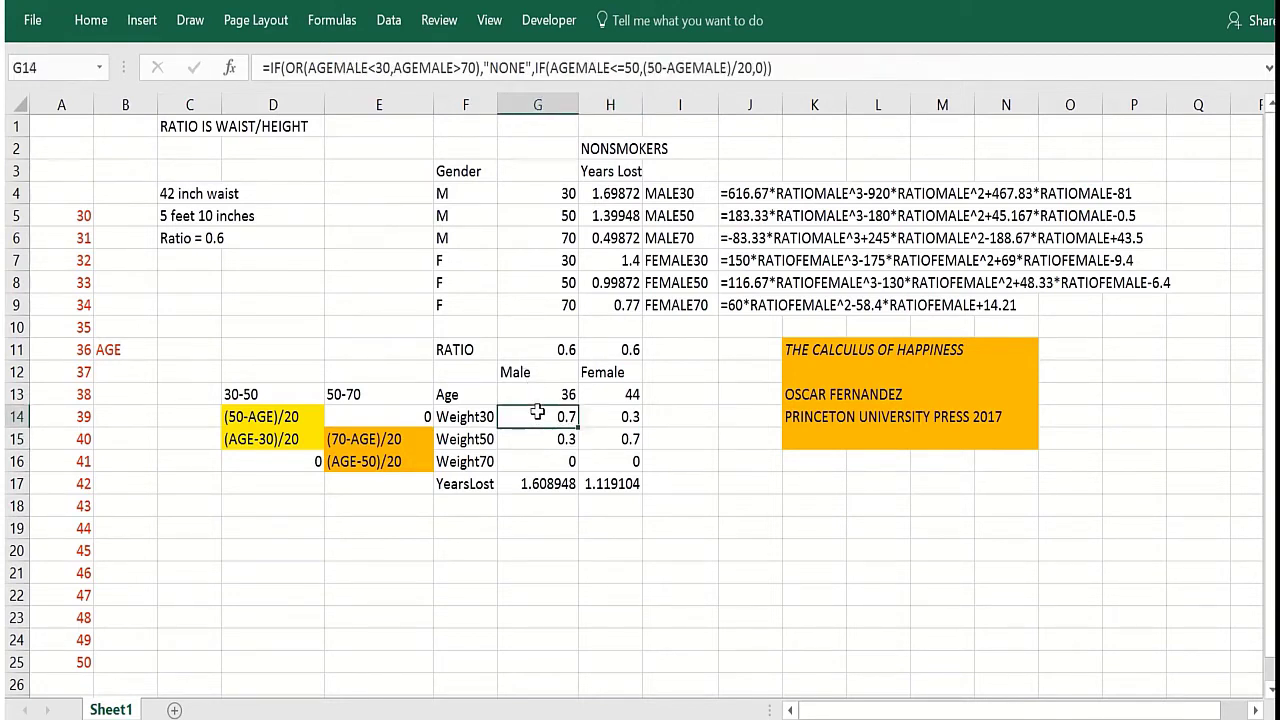
pyautogui.click(605, 215)
pyautogui.click(556, 416)
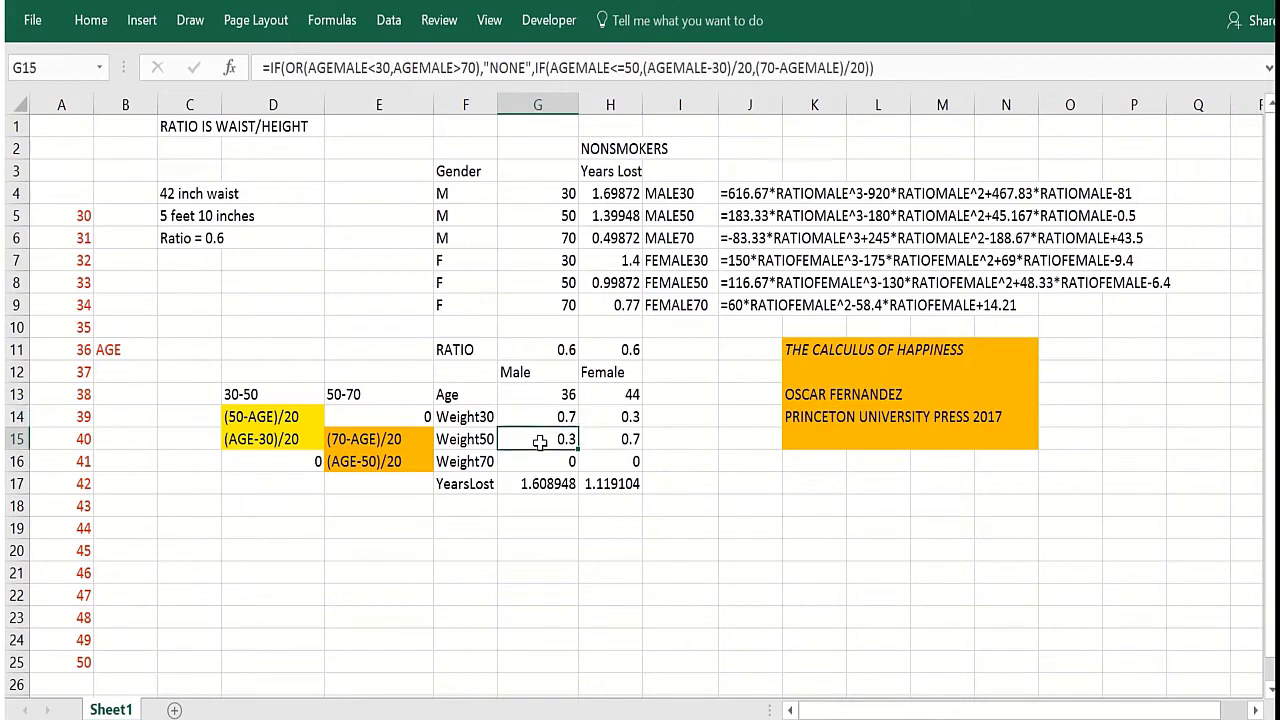
pyautogui.doubleClick(535, 440)
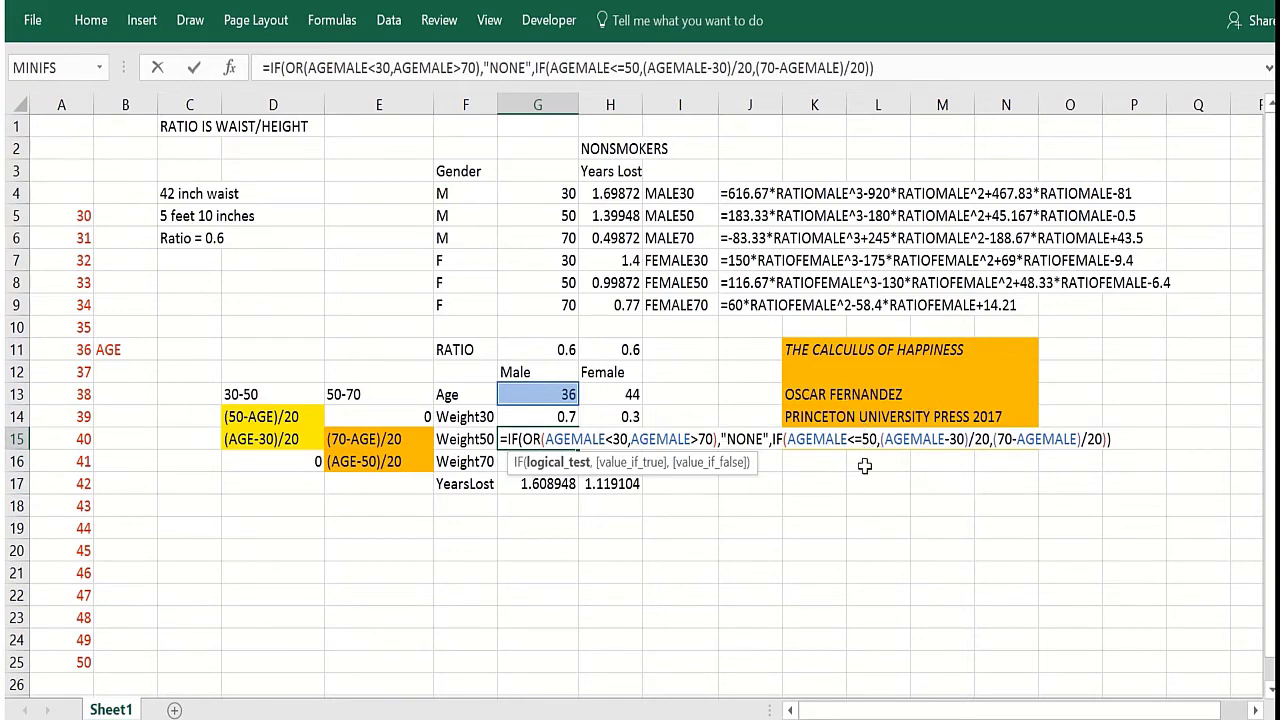
pyautogui.click(686, 530)
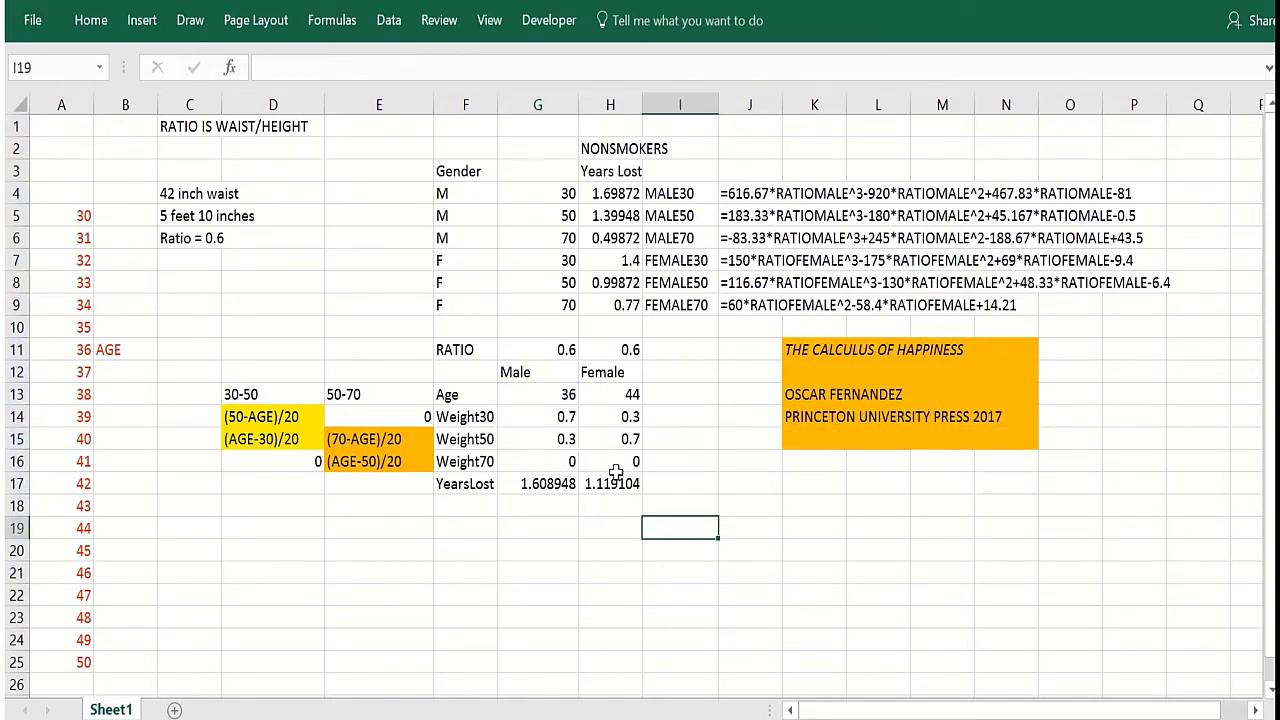
pyautogui.click(611, 440)
pyautogui.doubleClick(611, 440)
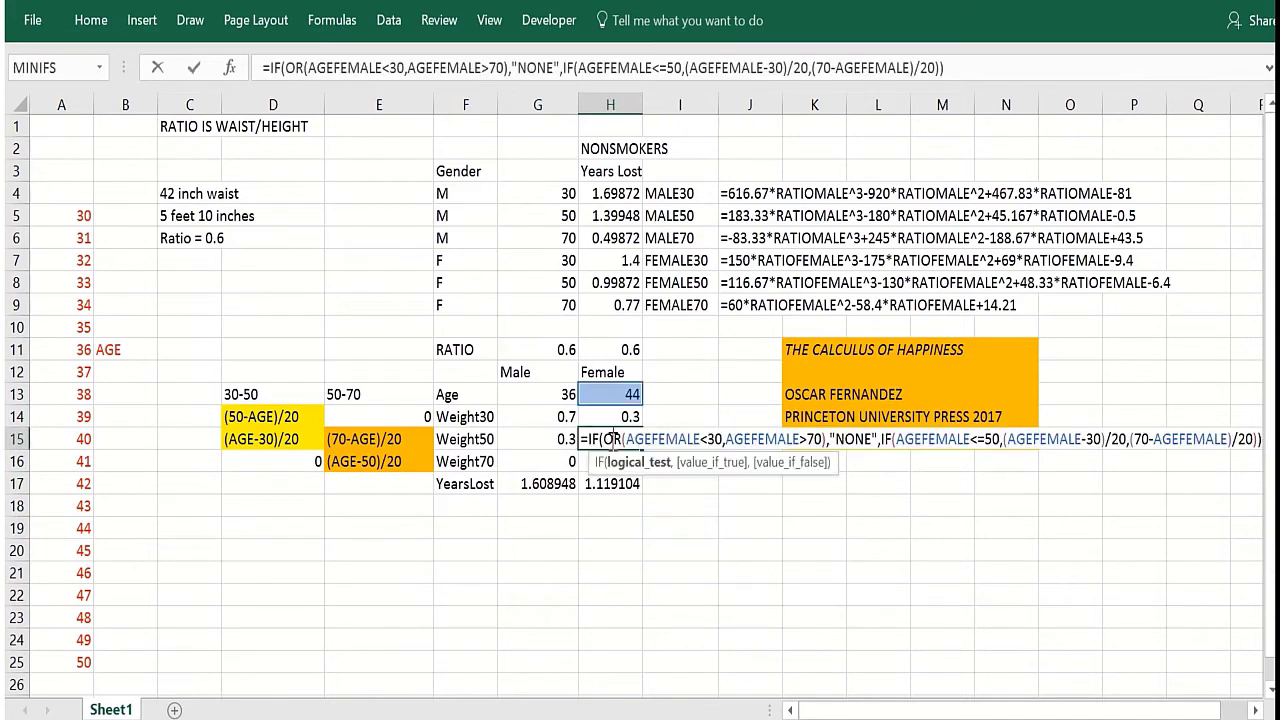
pyautogui.press('Escape')
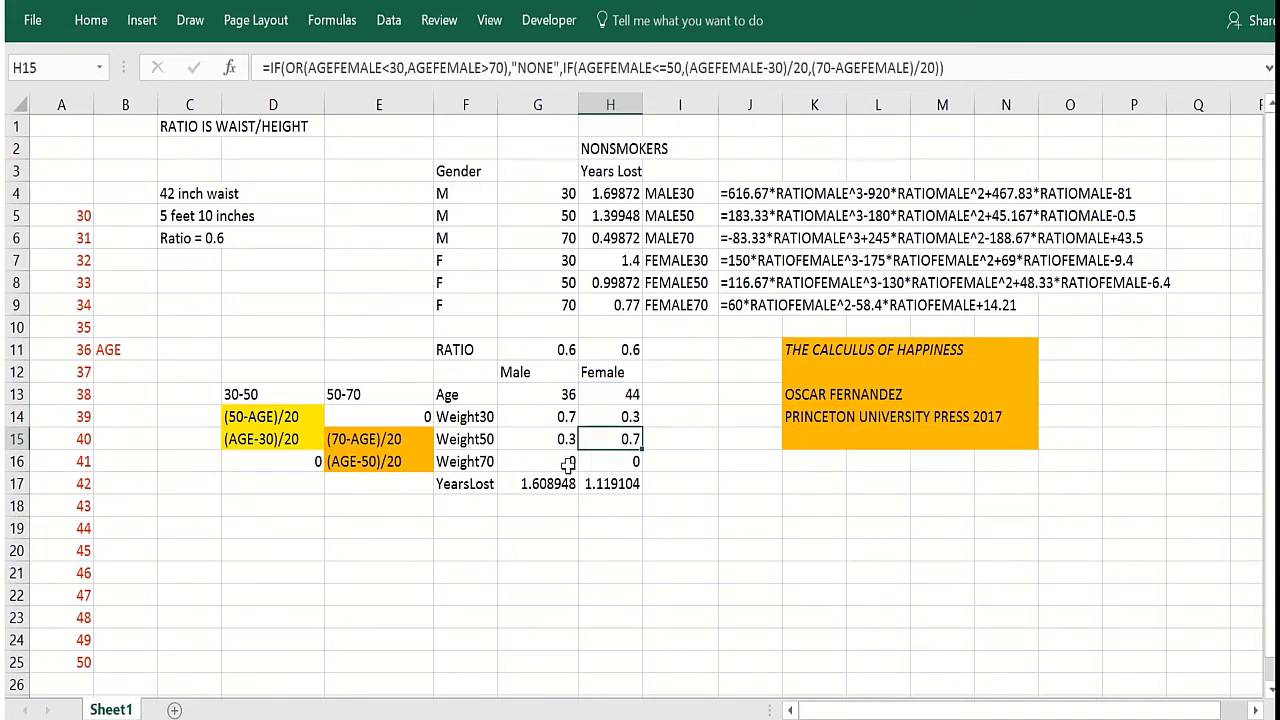
# Examine the male Weight70 formula in G16 and its references to AGEMALE
pyautogui.click(527, 466)
pyautogui.doubleClick(530, 466)
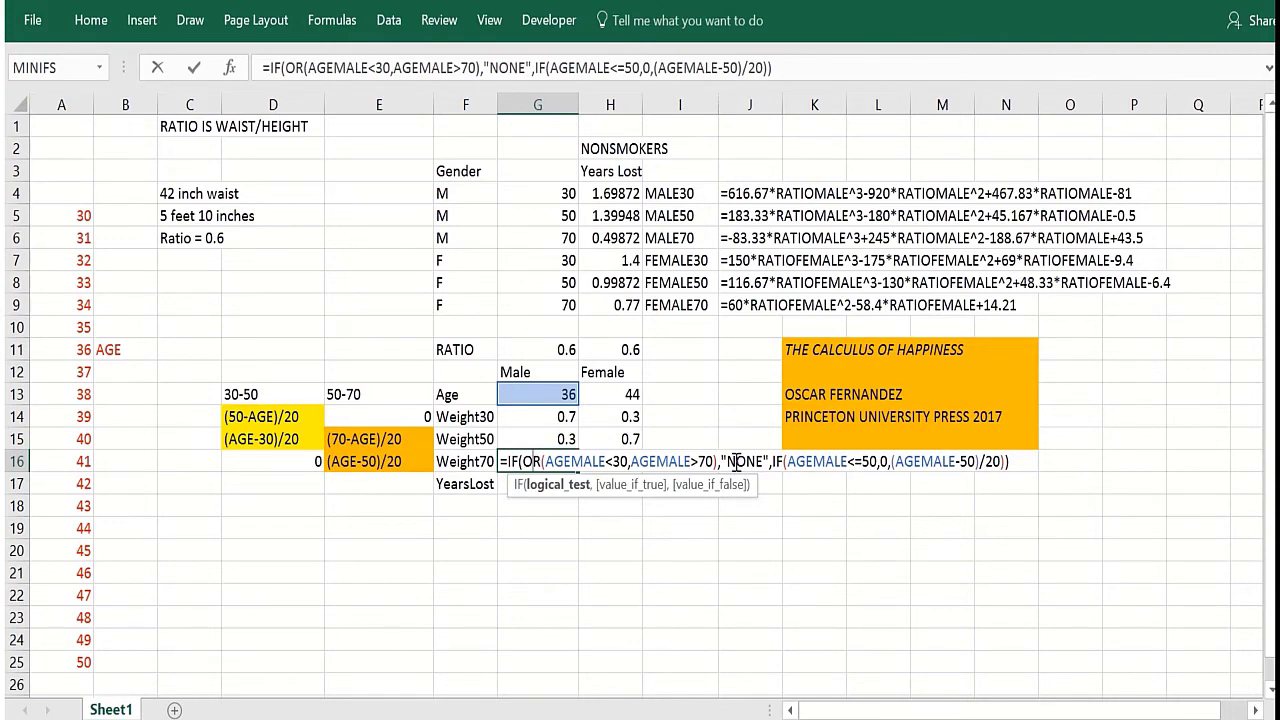
pyautogui.press('Return')
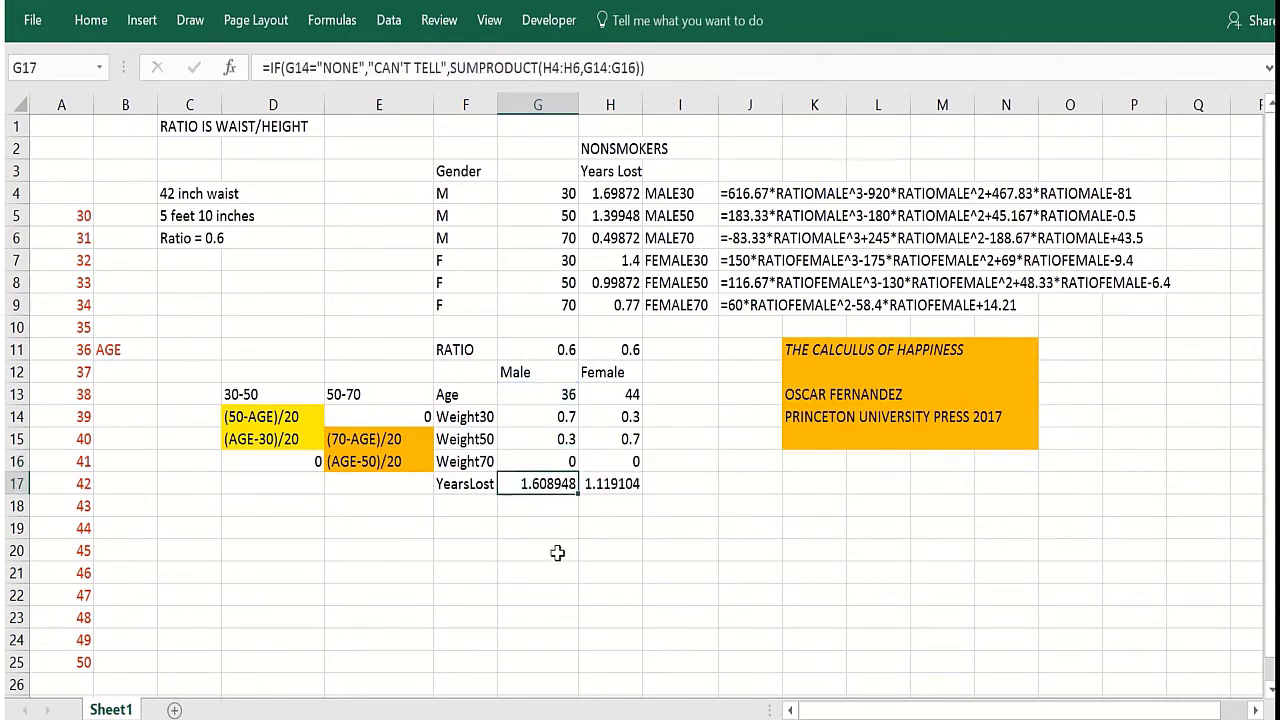
# Compare the ages in G13:H13 with the corresponding Weight30 and Weight50 values in G14:H15
pyautogui.click(543, 393)
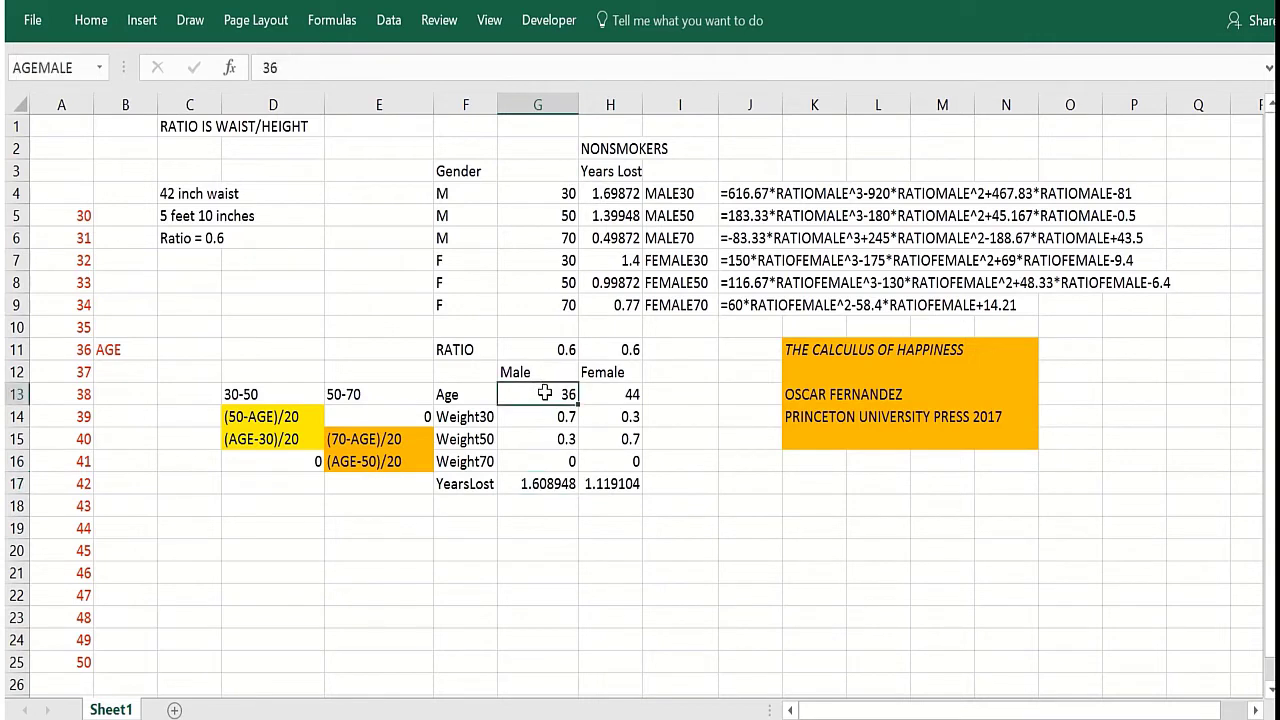
pyautogui.click(529, 415)
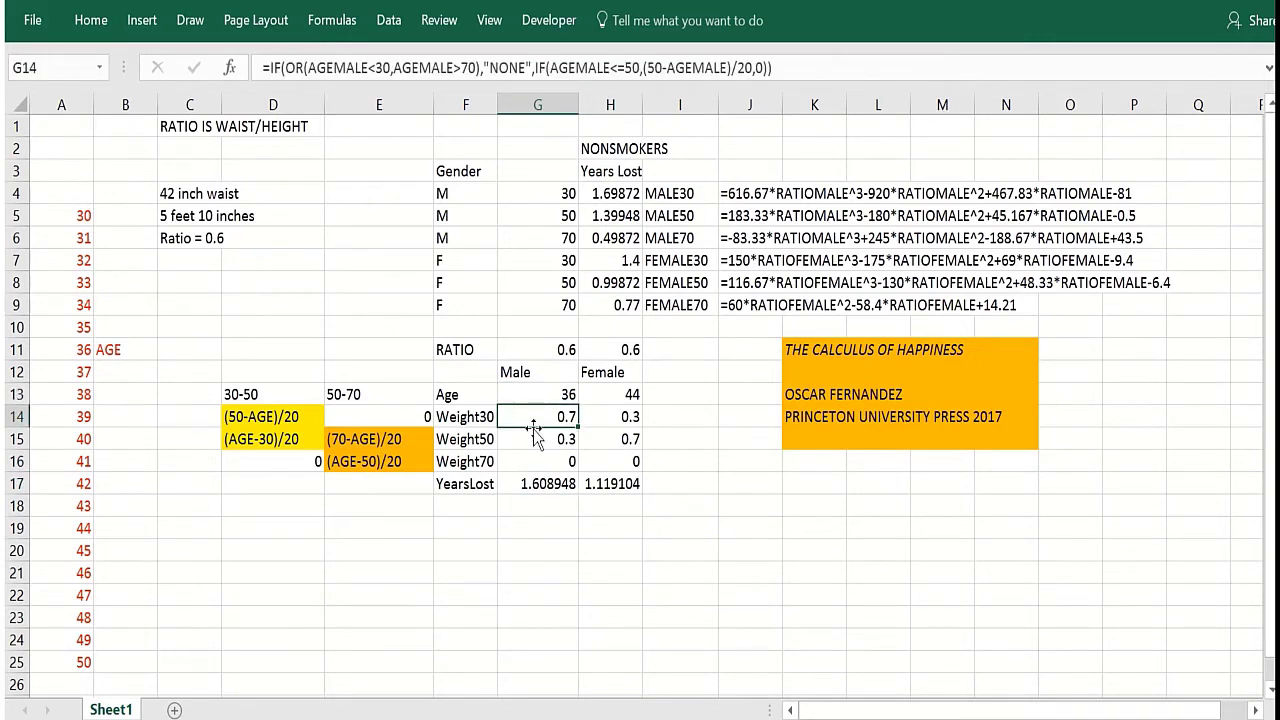
pyautogui.click(536, 434)
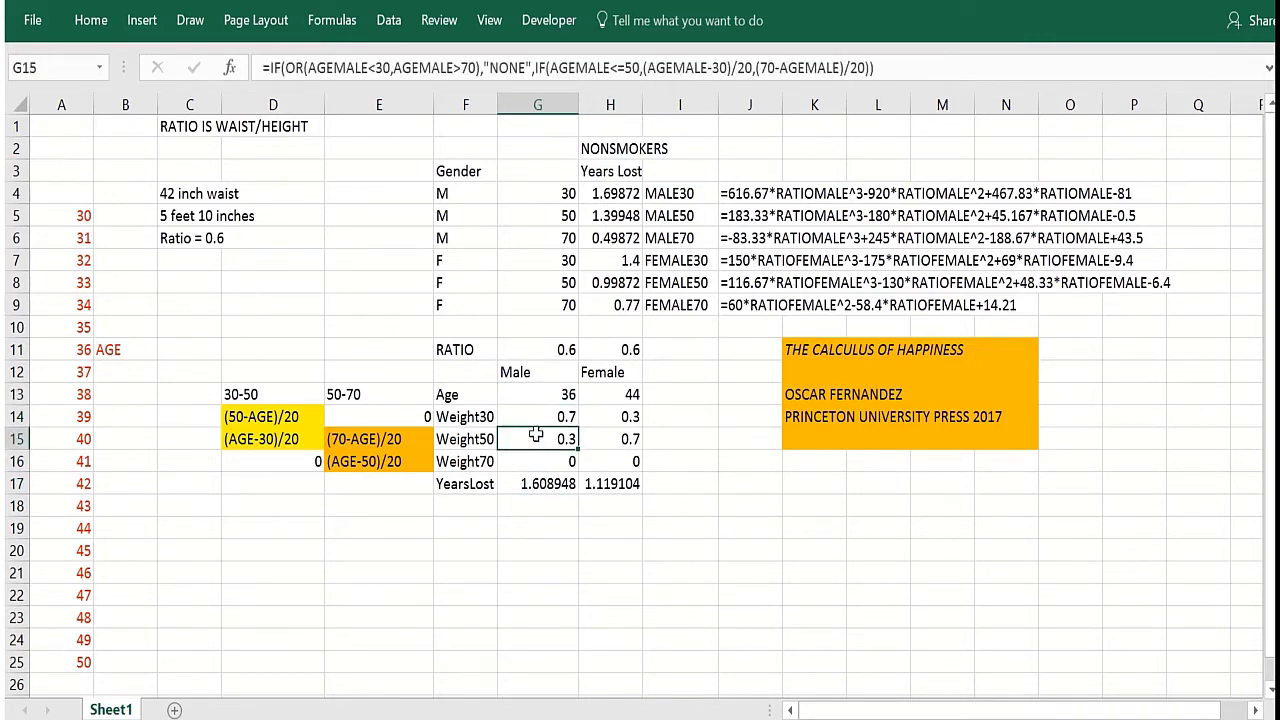
pyautogui.click(598, 396)
pyautogui.click(599, 419)
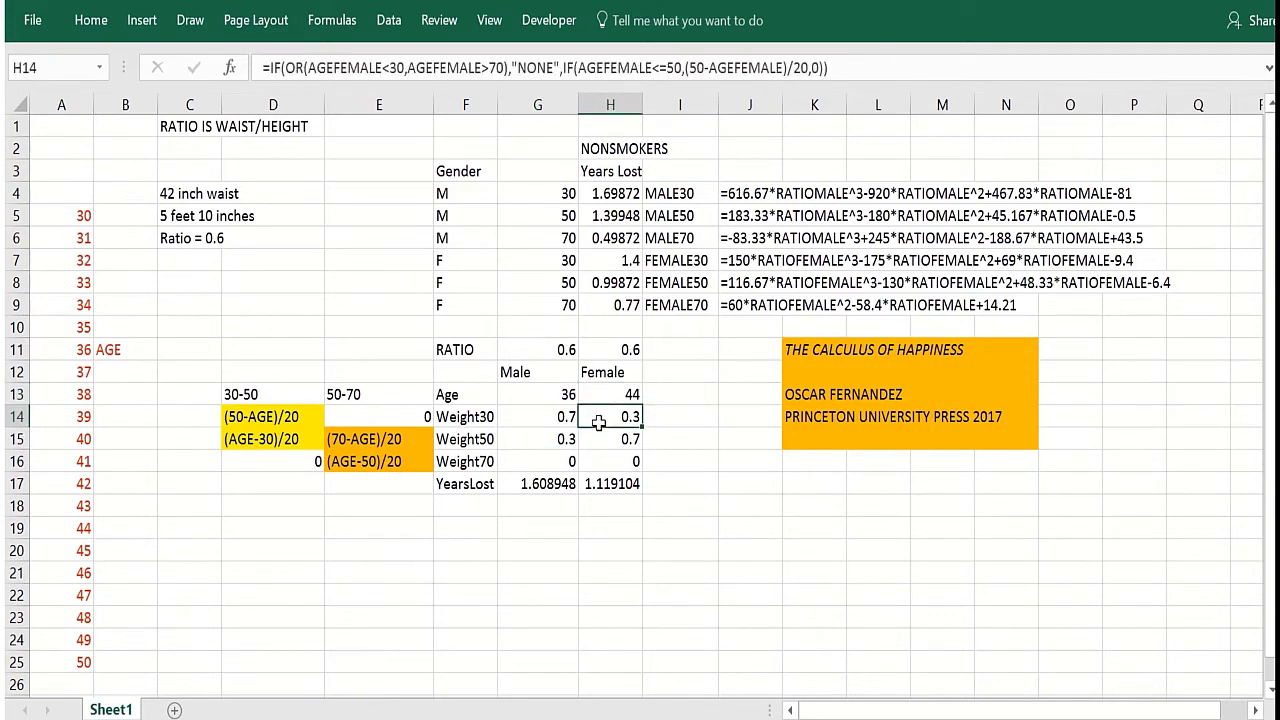
pyautogui.click(600, 445)
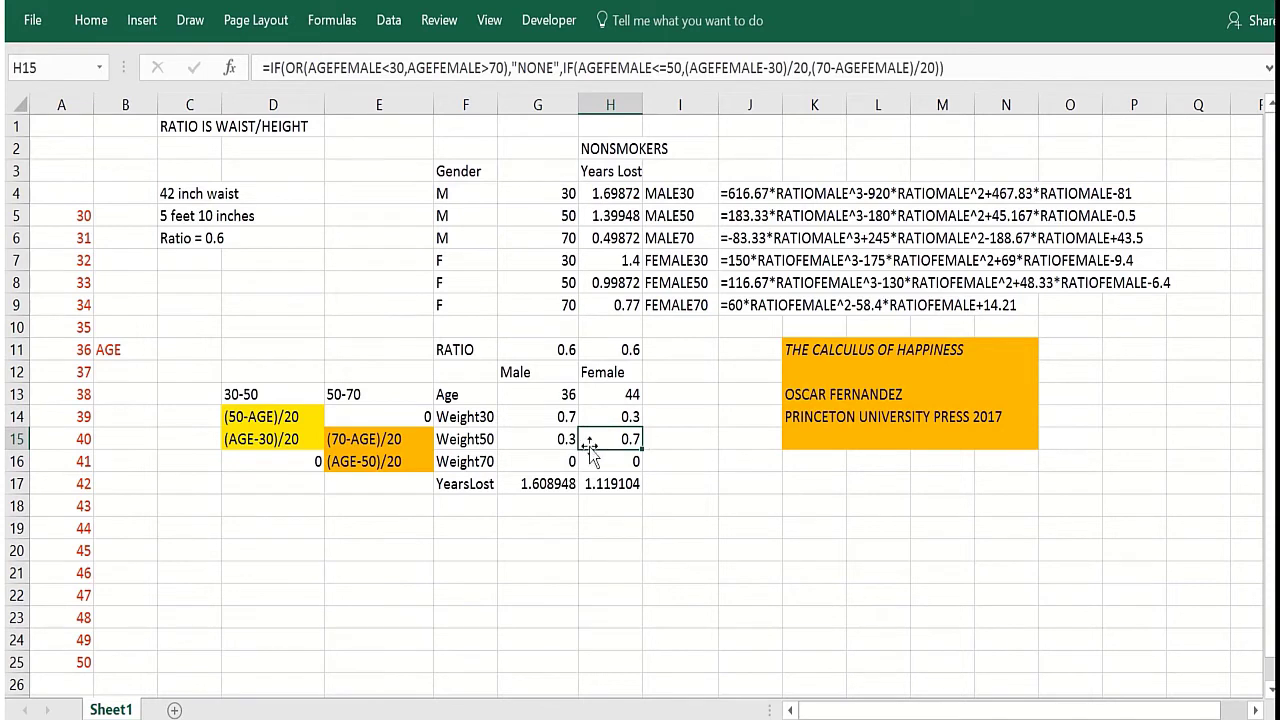
# Examine the male YearsLost formula in G17 and the ranges H4:H6 and G14:G16 that its SUMPRODUCT combines
pyautogui.click(535, 483)
pyautogui.doubleClick(535, 483)
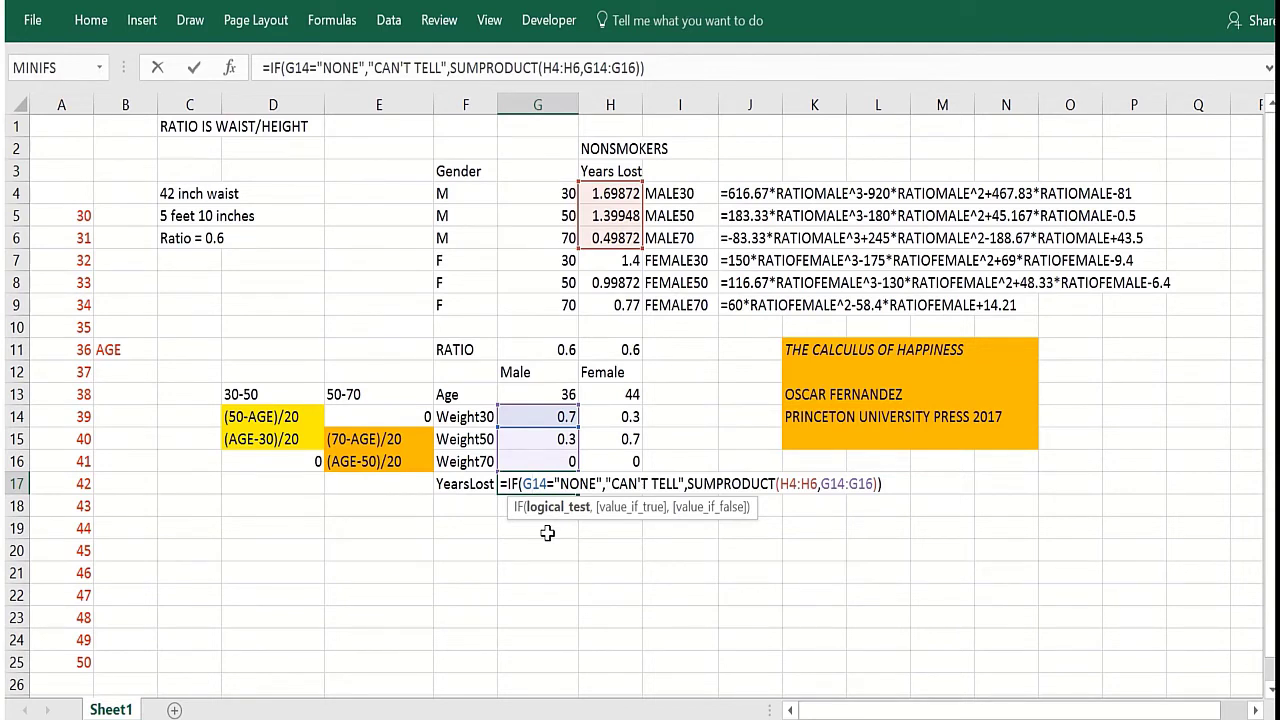
pyautogui.press('Escape')
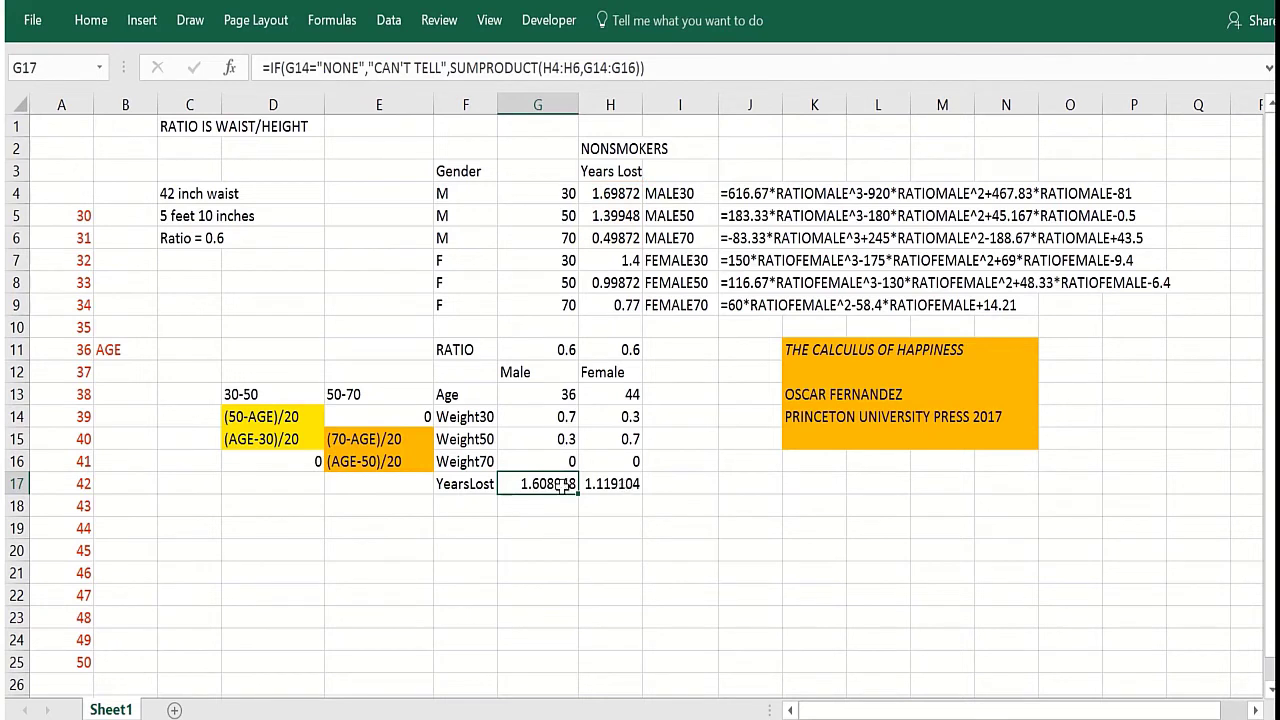
pyautogui.doubleClick(537, 485)
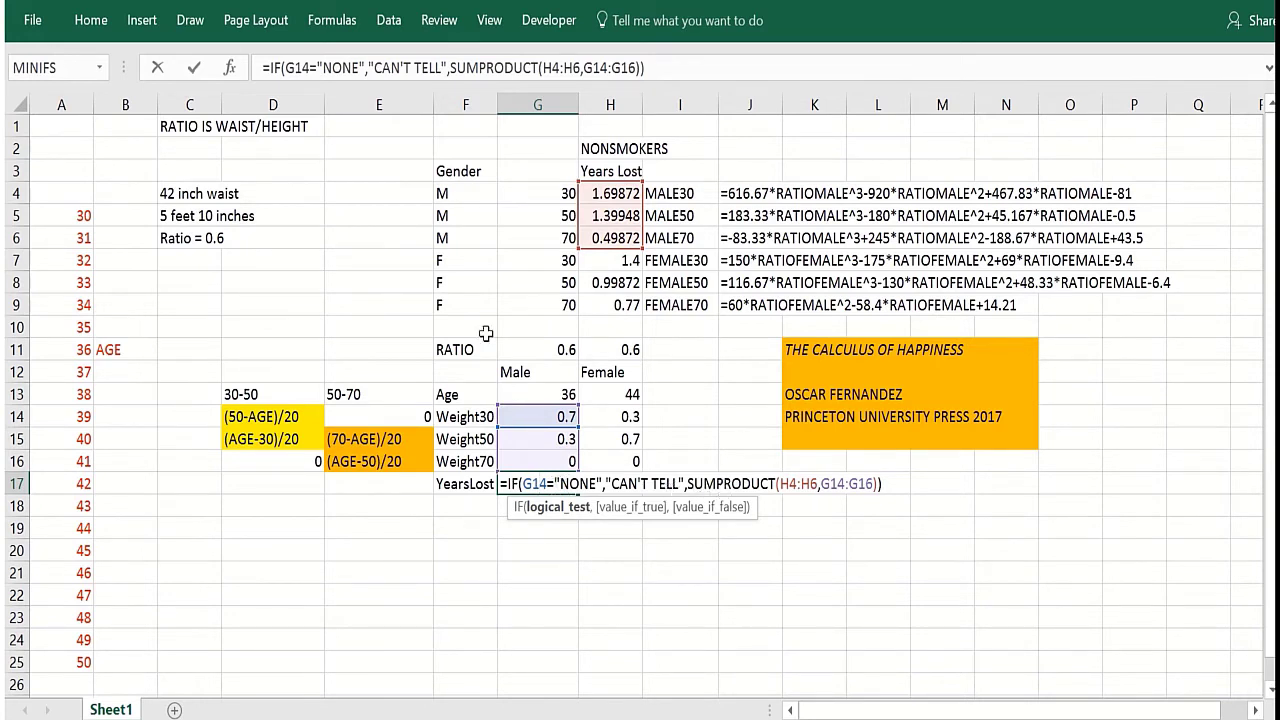
pyautogui.click(519, 484)
pyautogui.press('Return')
# Examine the female YearsLost formula in H17 and the ranges H14:H16 and H7:H9 that it multiplies
pyautogui.click(592, 490)
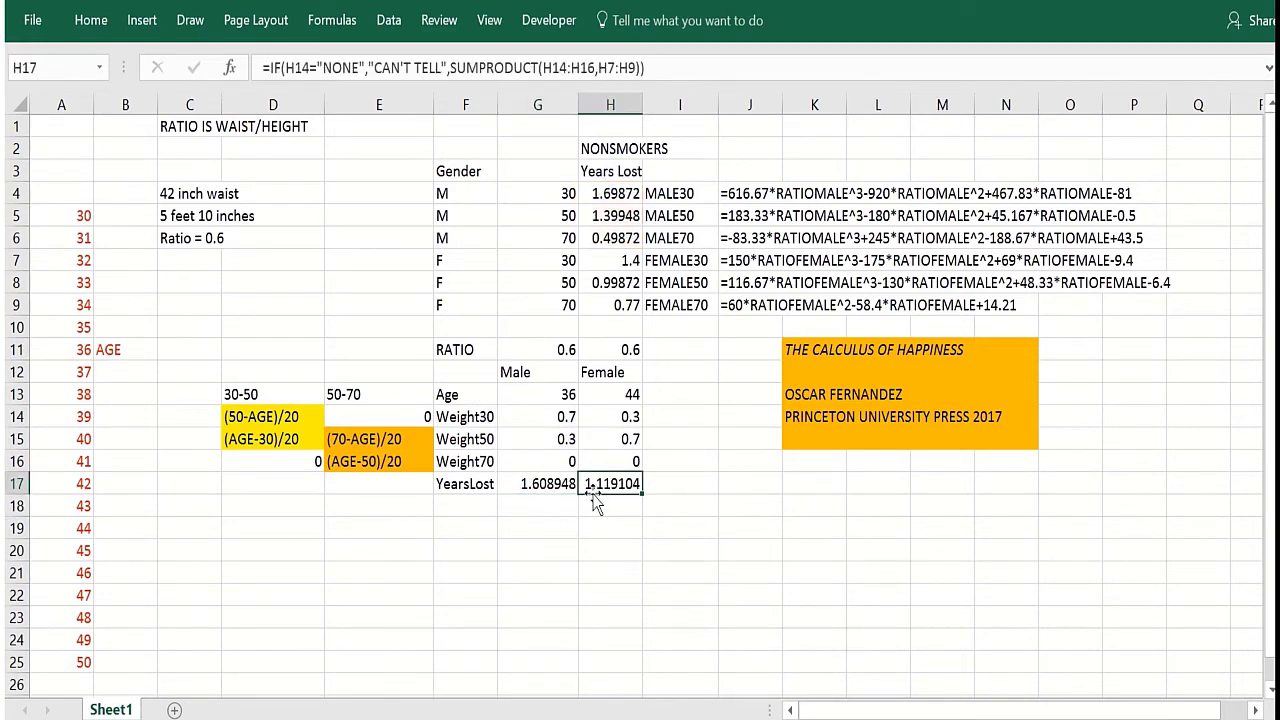
pyautogui.doubleClick(591, 488)
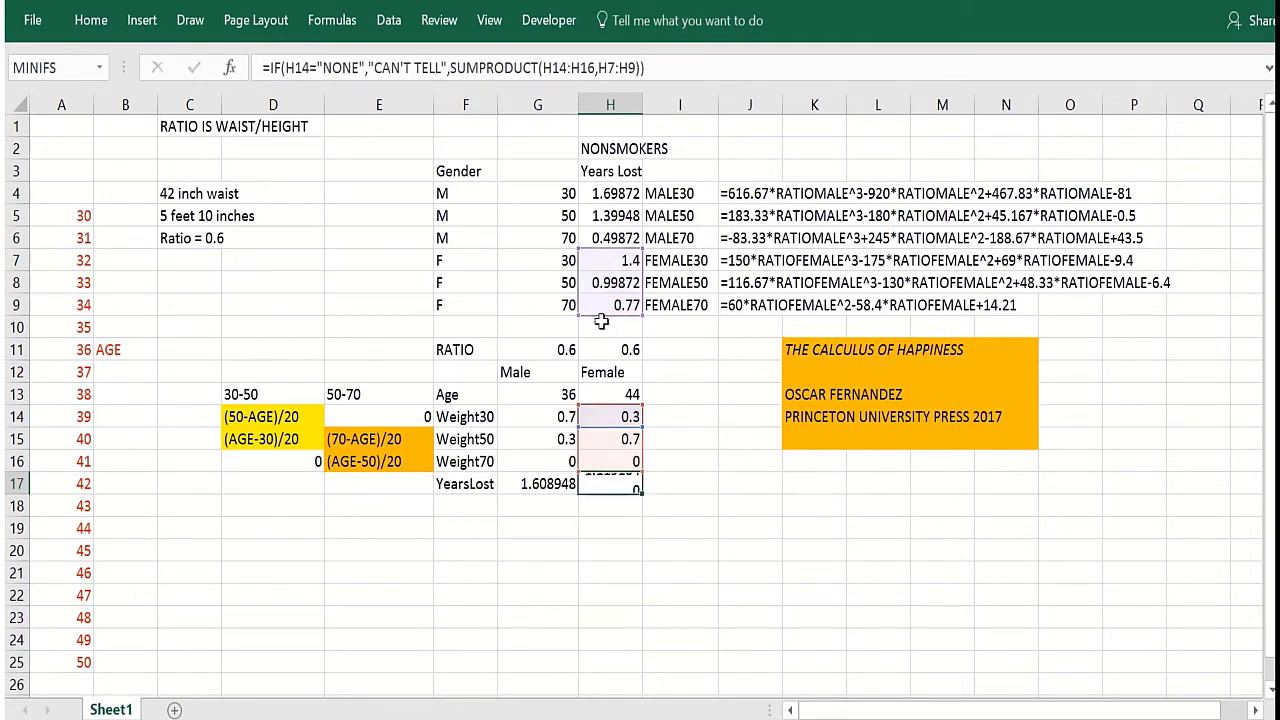
pyautogui.press('Return')
# Compare the male age in G13 and YearsLost in G17 with the male entries in the Years Lost table
pyautogui.click(538, 394)
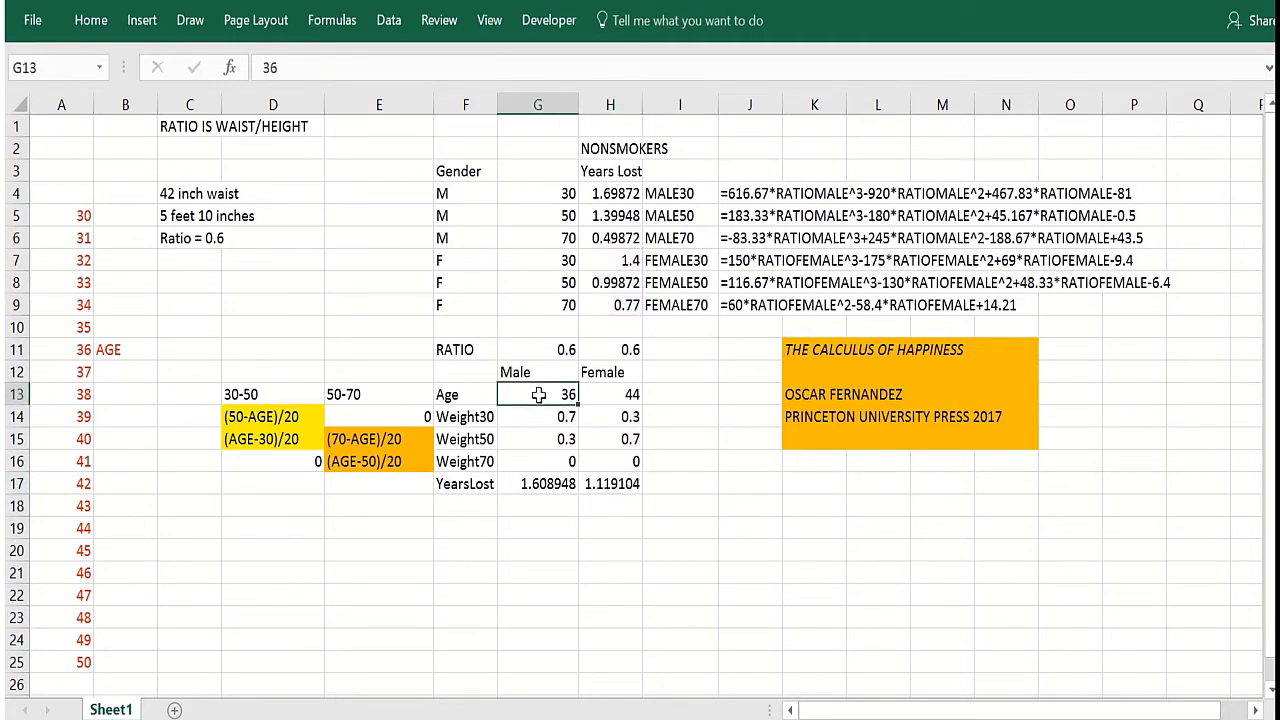
pyautogui.click(538, 485)
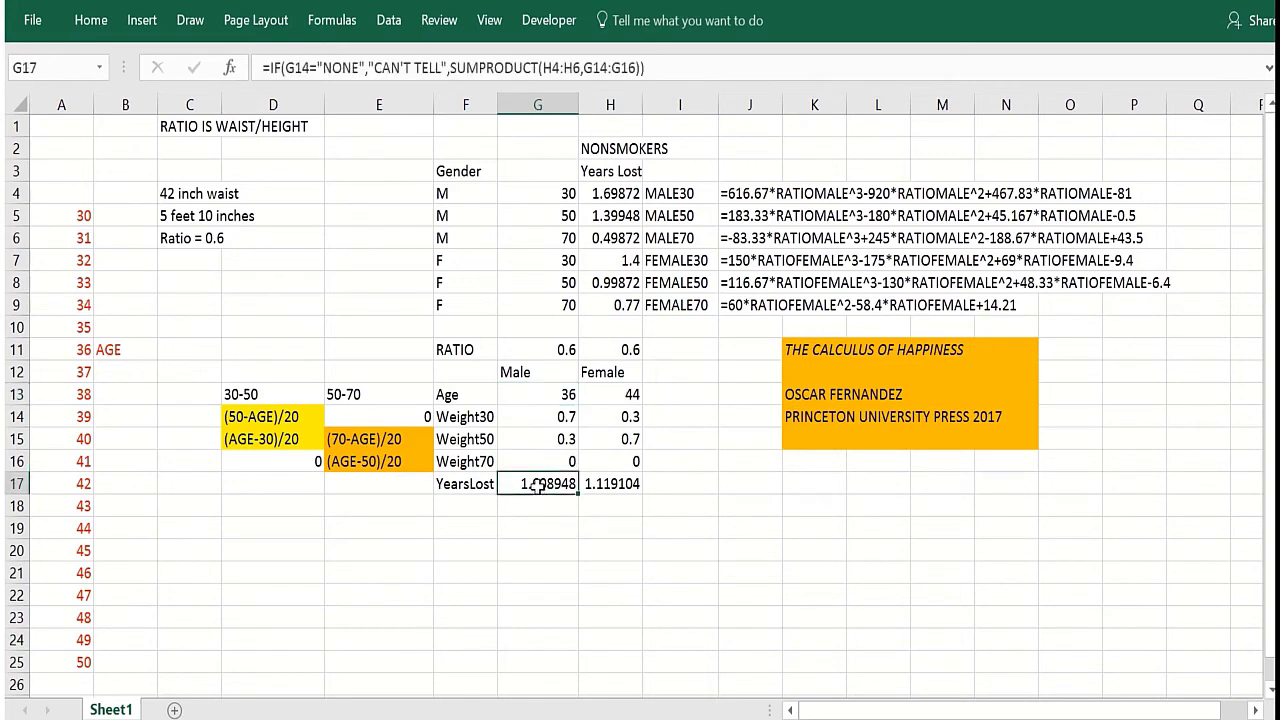
pyautogui.click(650, 216)
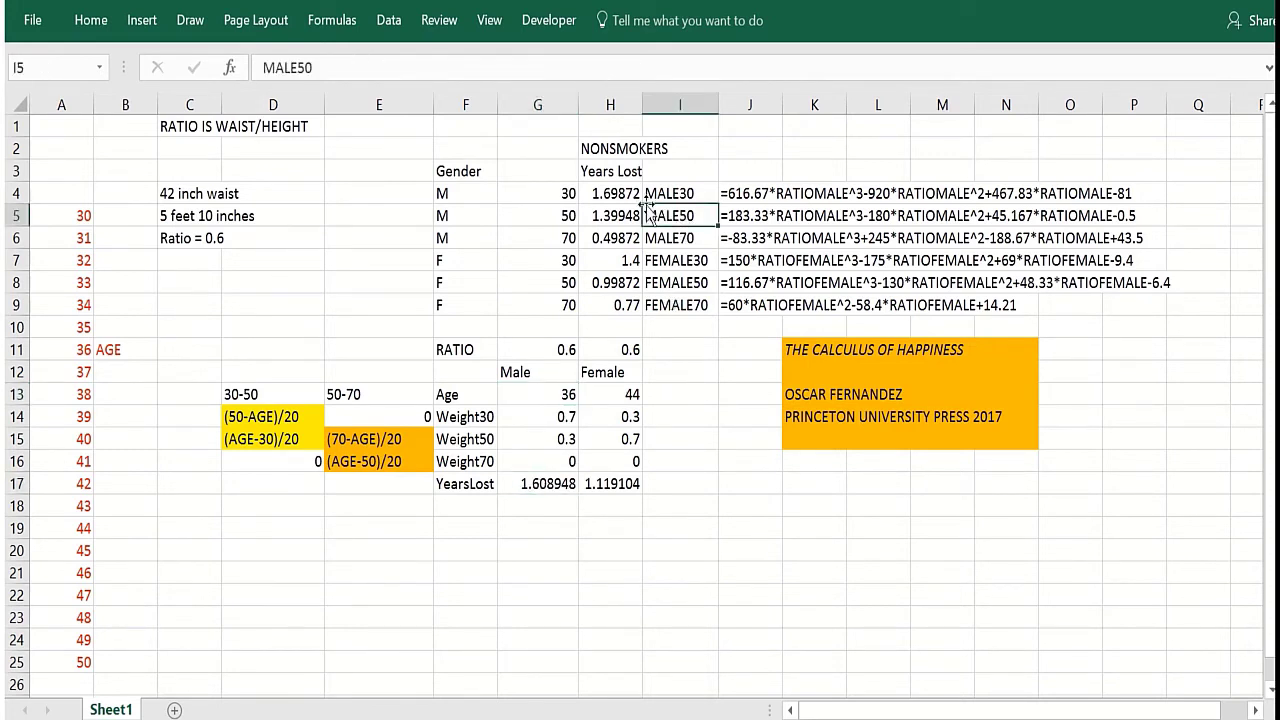
# Examine the male Years Lost entries for ages 30 and 50 in H4:H5 and their MALE50 label
pyautogui.click(634, 193)
pyautogui.click(622, 216)
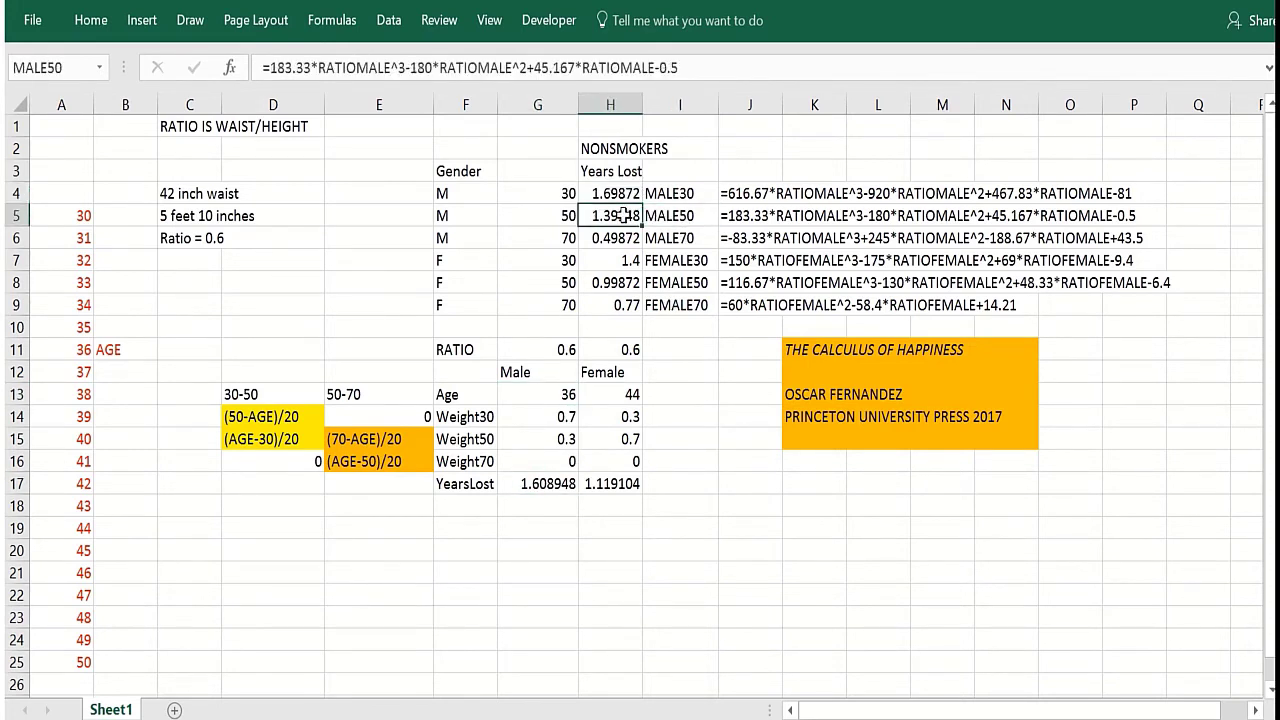
pyautogui.click(648, 220)
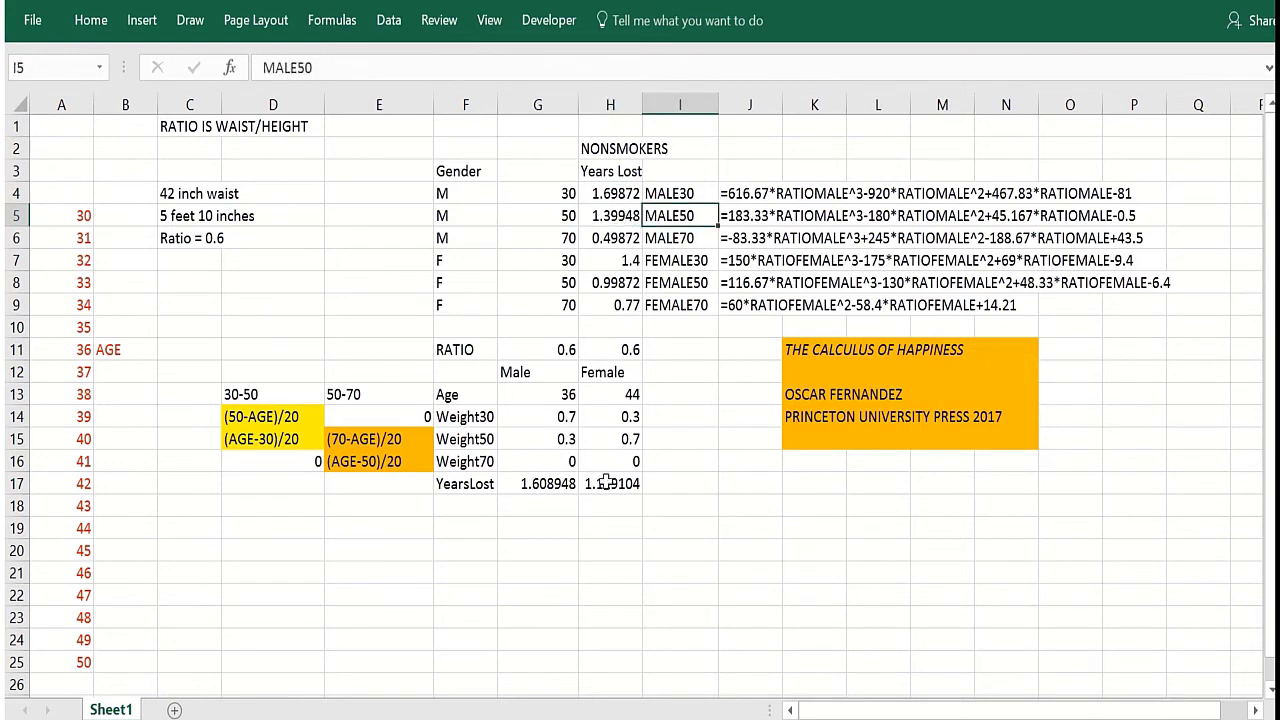
# Compare the female age in H13 and YearsLost in H17 with the female age-50 entry in H8
pyautogui.click(600, 398)
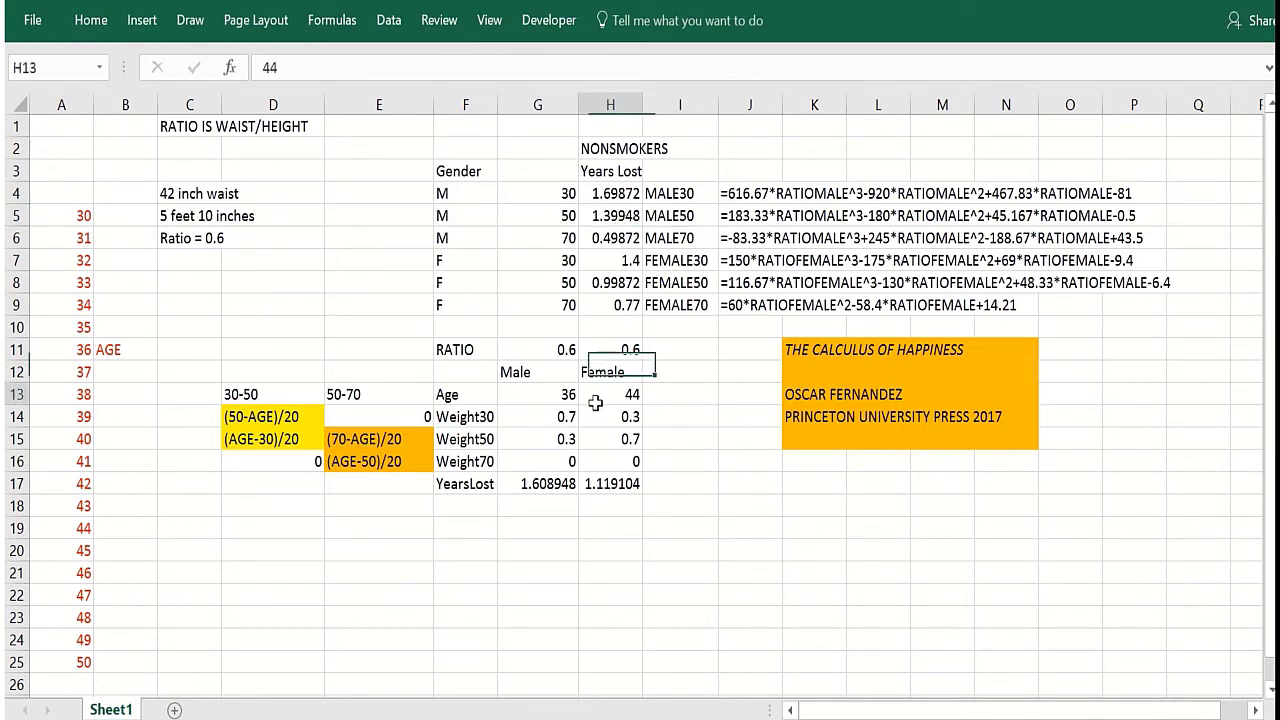
pyautogui.click(600, 483)
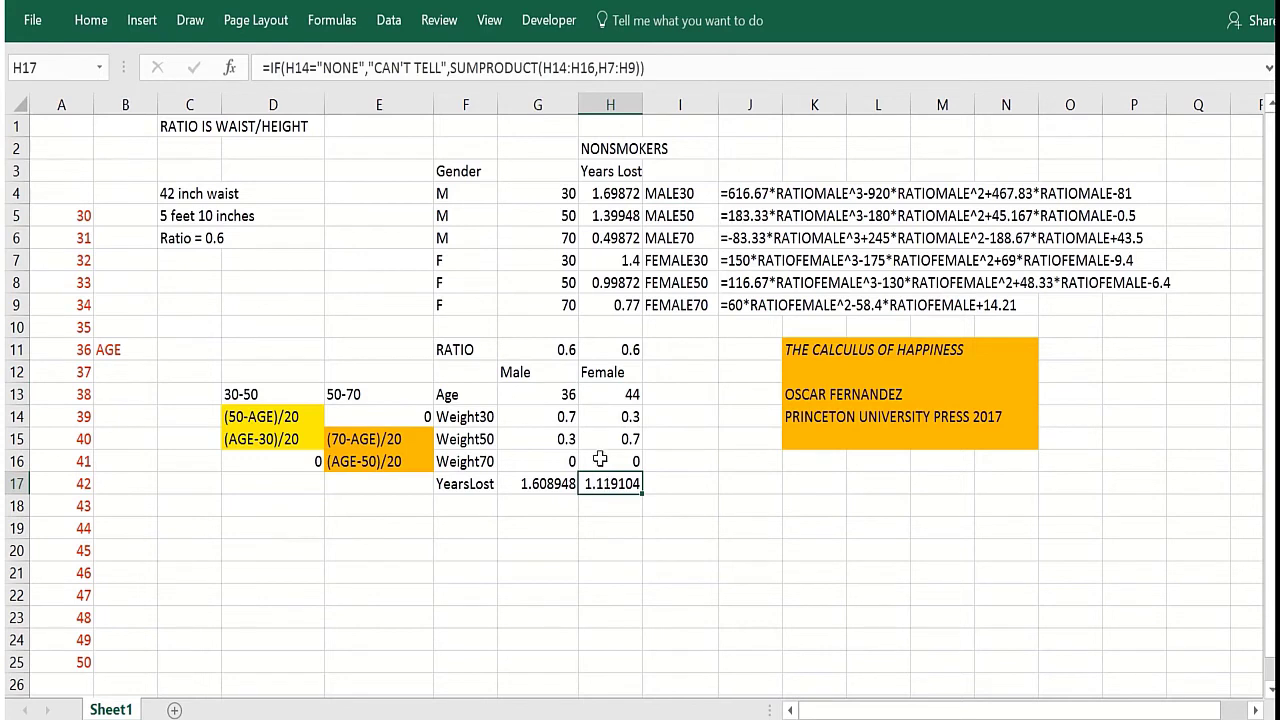
pyautogui.click(595, 288)
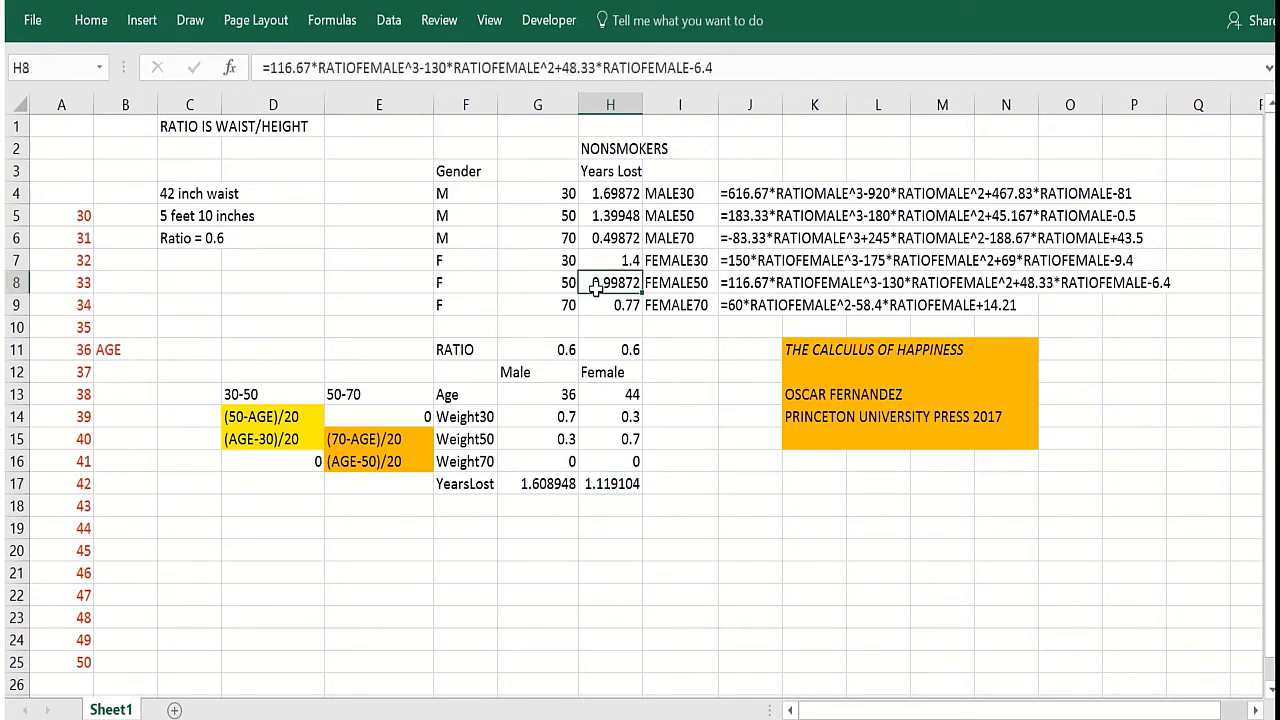
pyautogui.moveTo(610, 594); pyautogui.dragTo(610, 572)
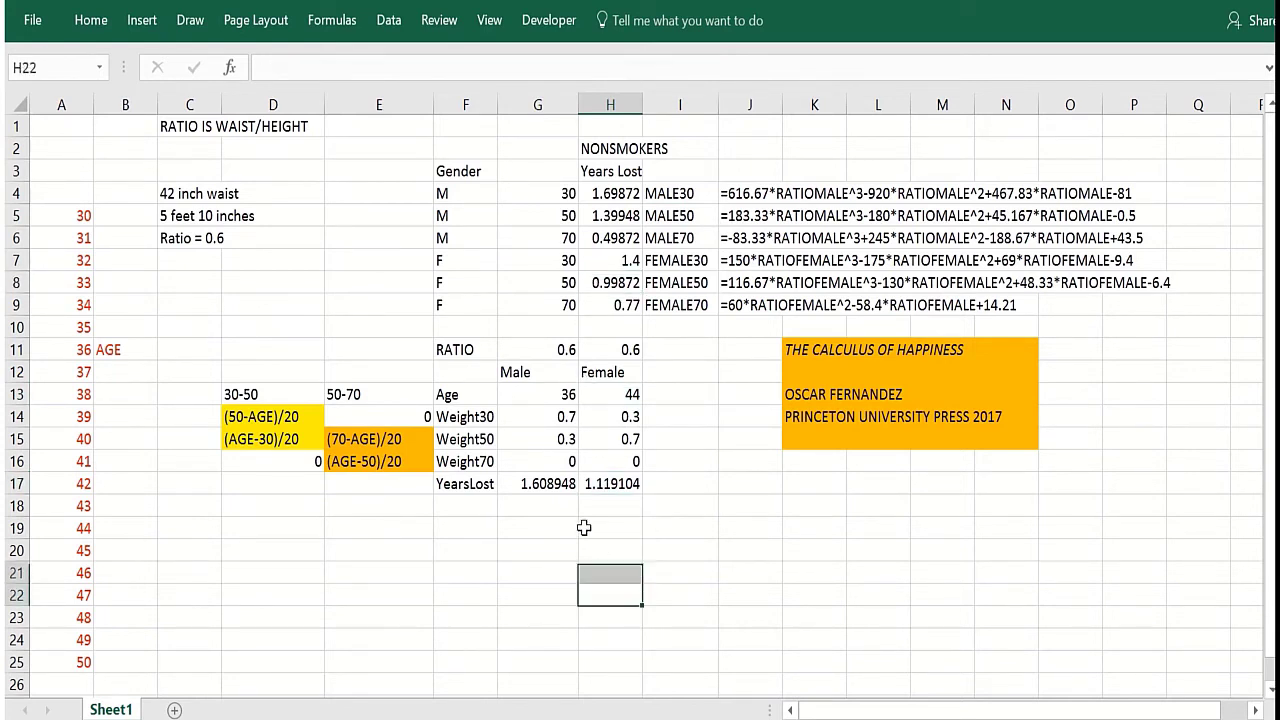
# Test the worksheet with a male age of 25 in G13, and restore the age to 36
pyautogui.click(546, 396)
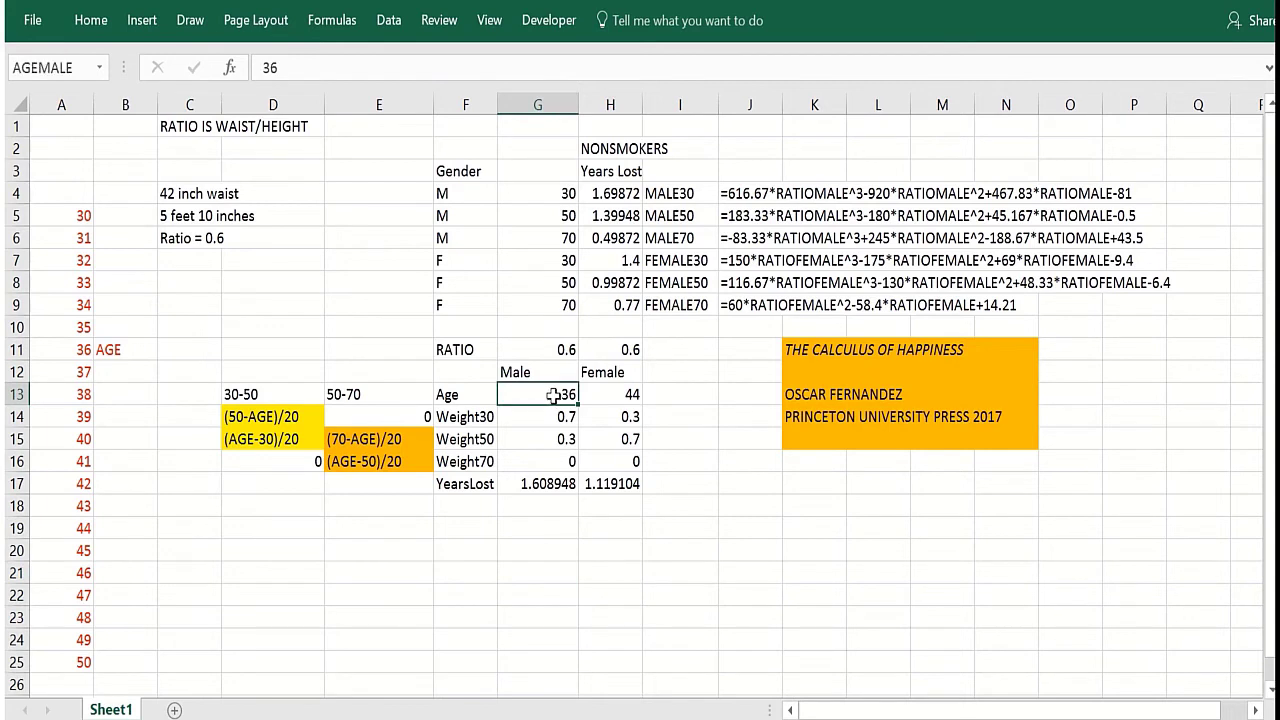
pyautogui.write('25')
pyautogui.press('Return')
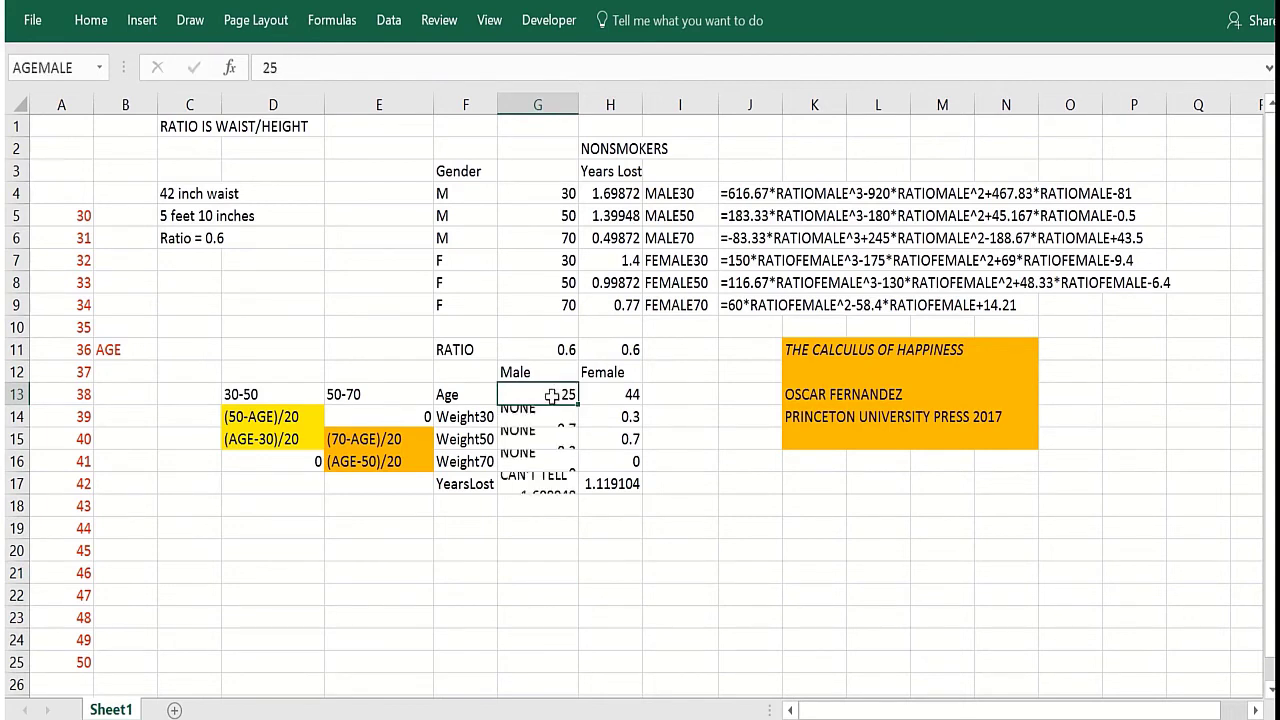
pyautogui.click(552, 396)
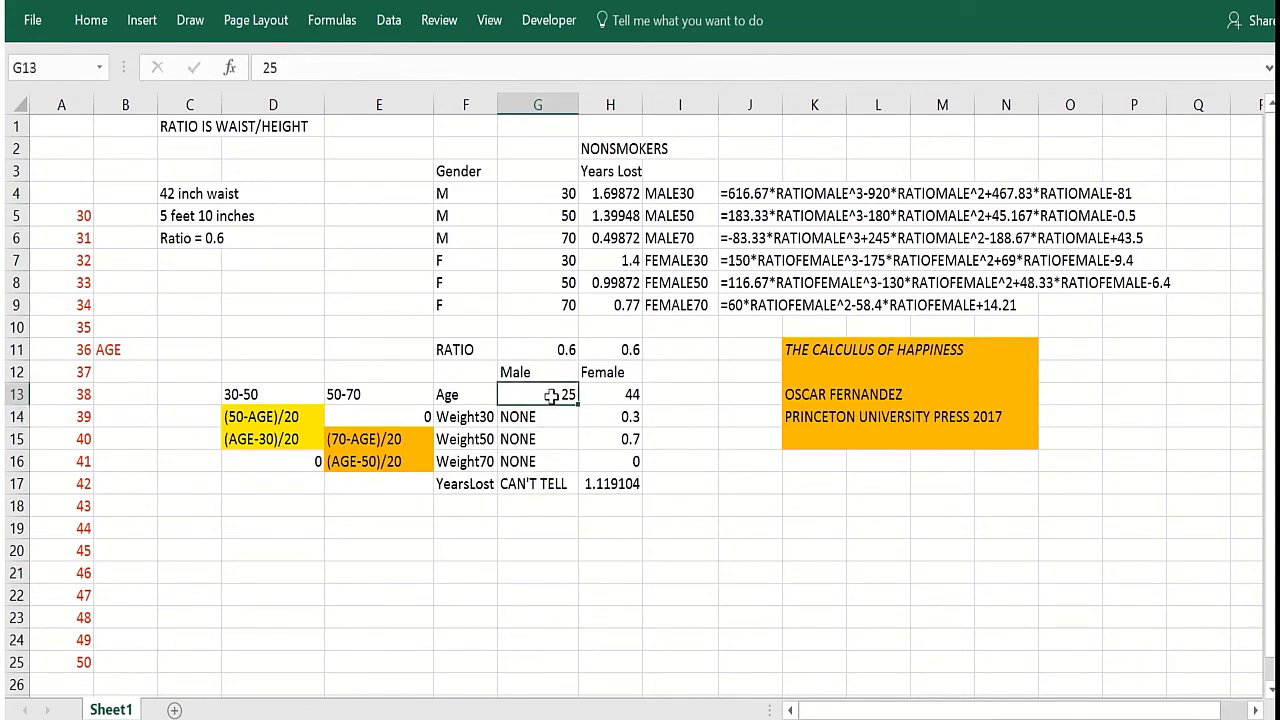
pyautogui.write('36')
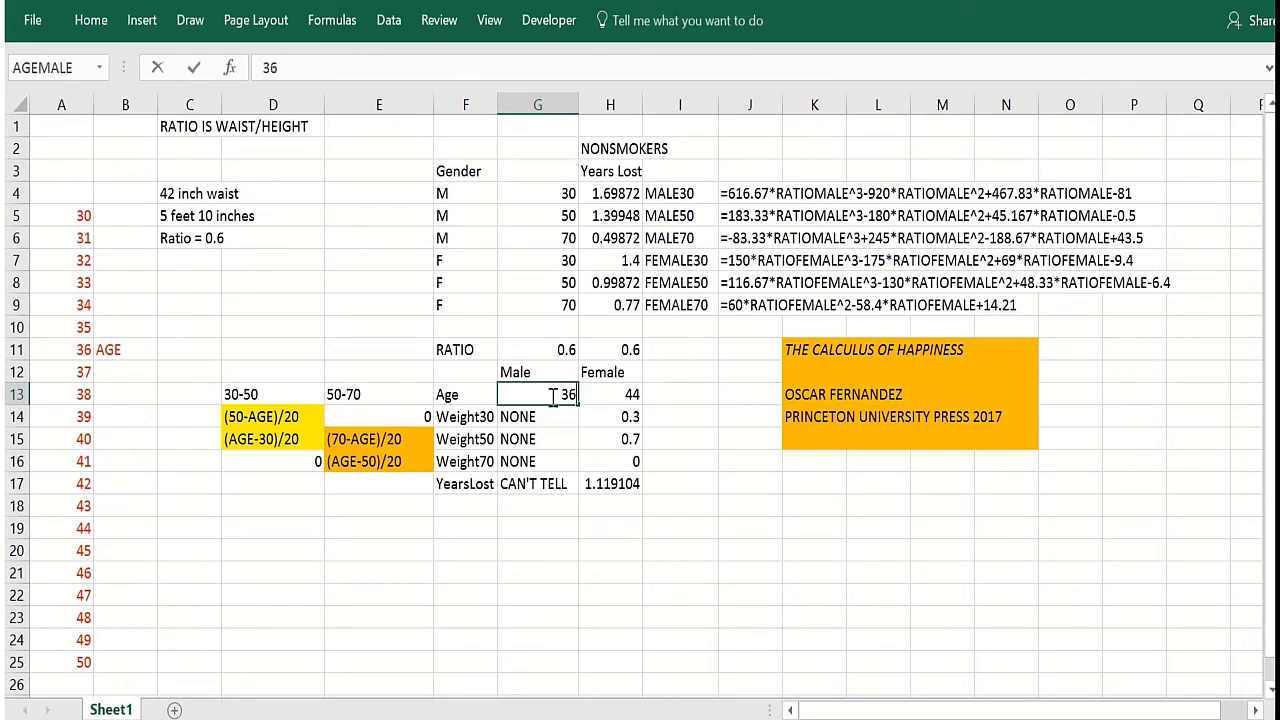
pyautogui.press('Return')
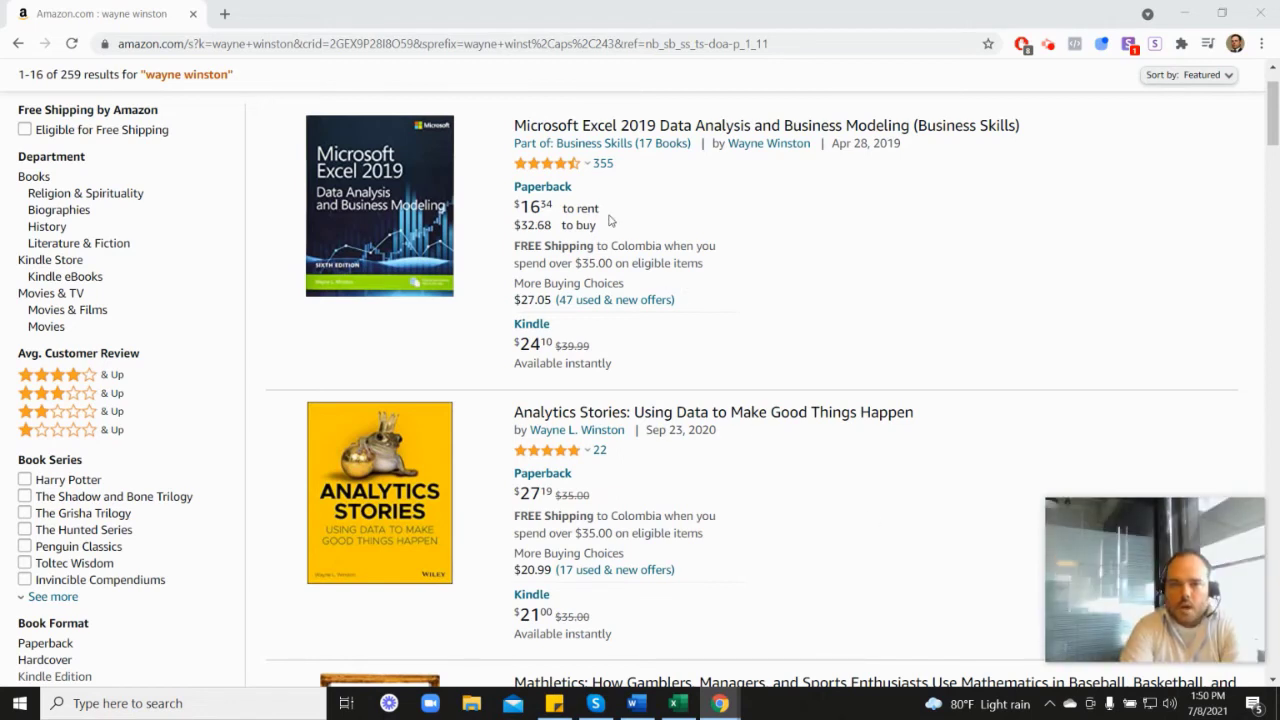
# Browse the author's books in the Amazon search results and view the customer rating breakdown for Marketing Analytics
pyautogui.moveTo(549, 172)
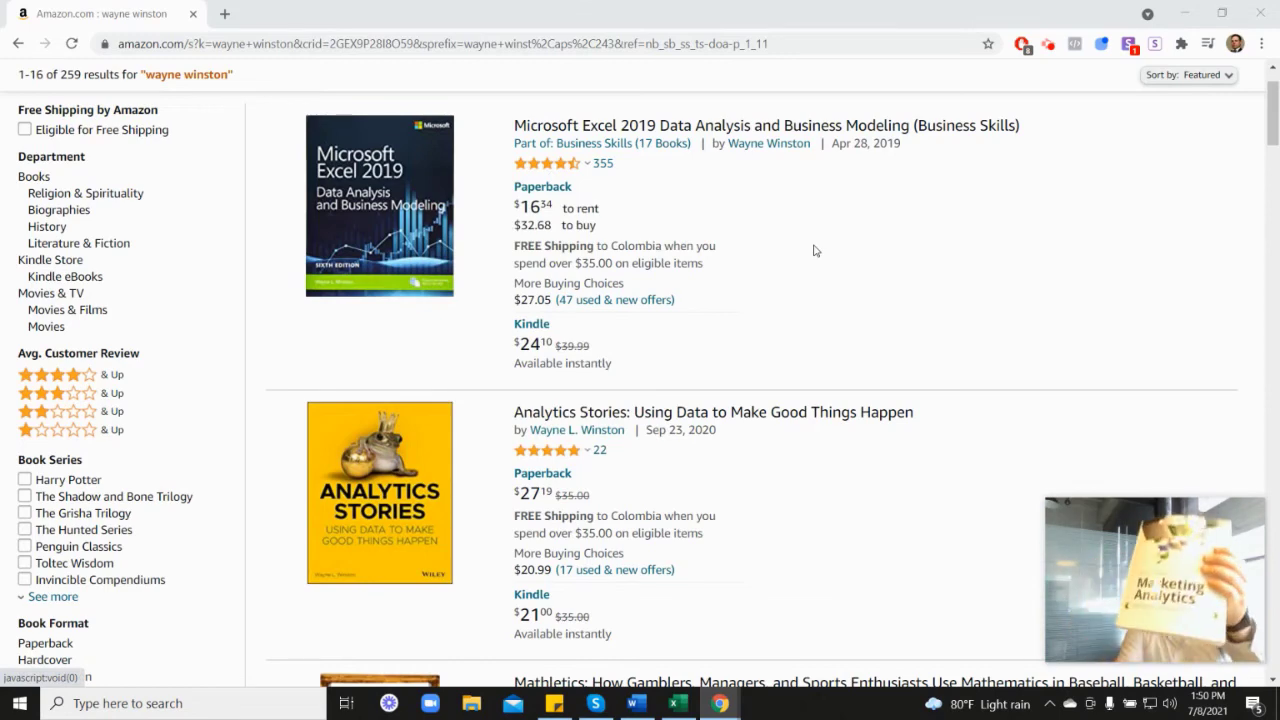
pyautogui.scroll(-6, 1180, 406)
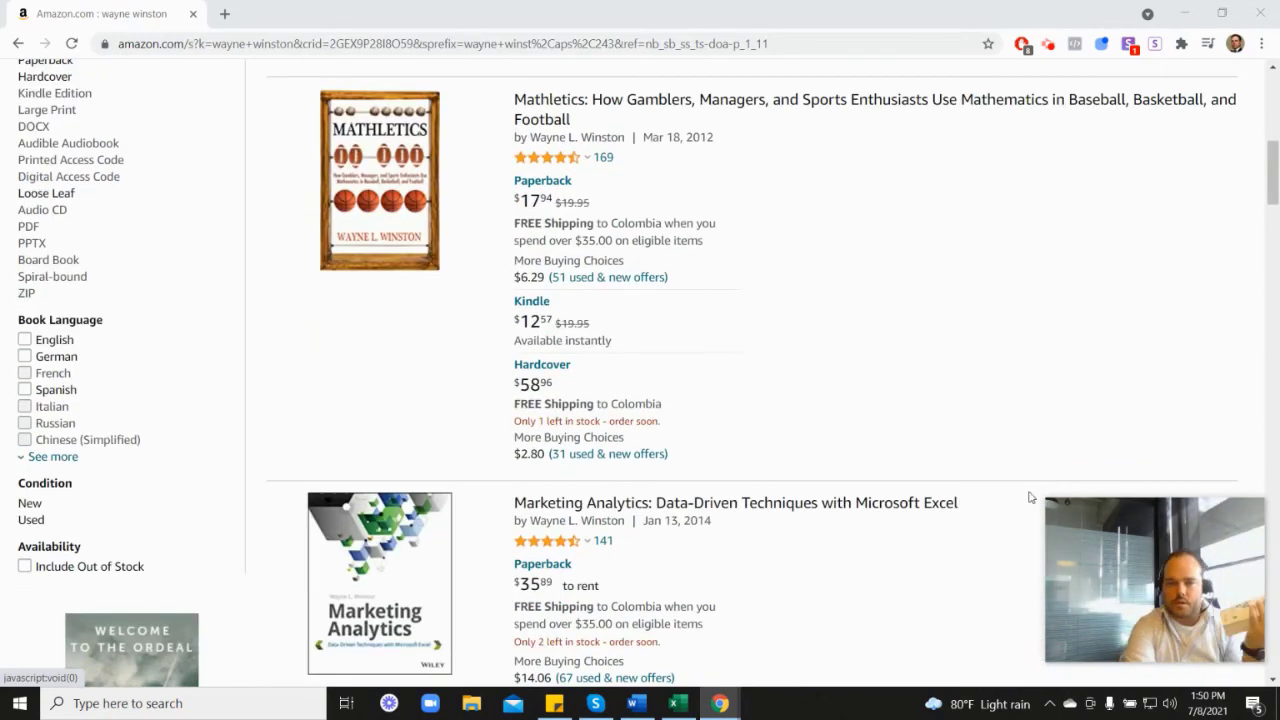
pyautogui.scroll(-2, 1030, 497)
pyautogui.moveTo(565, 376)
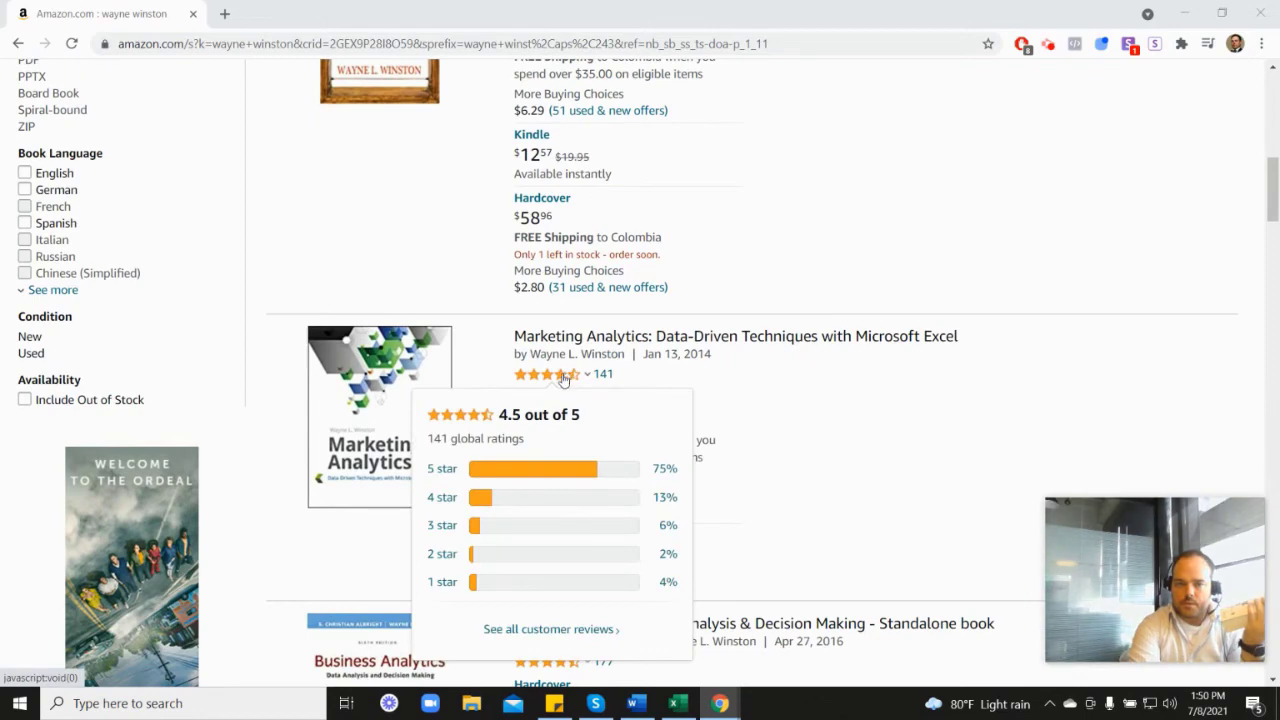
pyautogui.scroll(6, 745, 378)
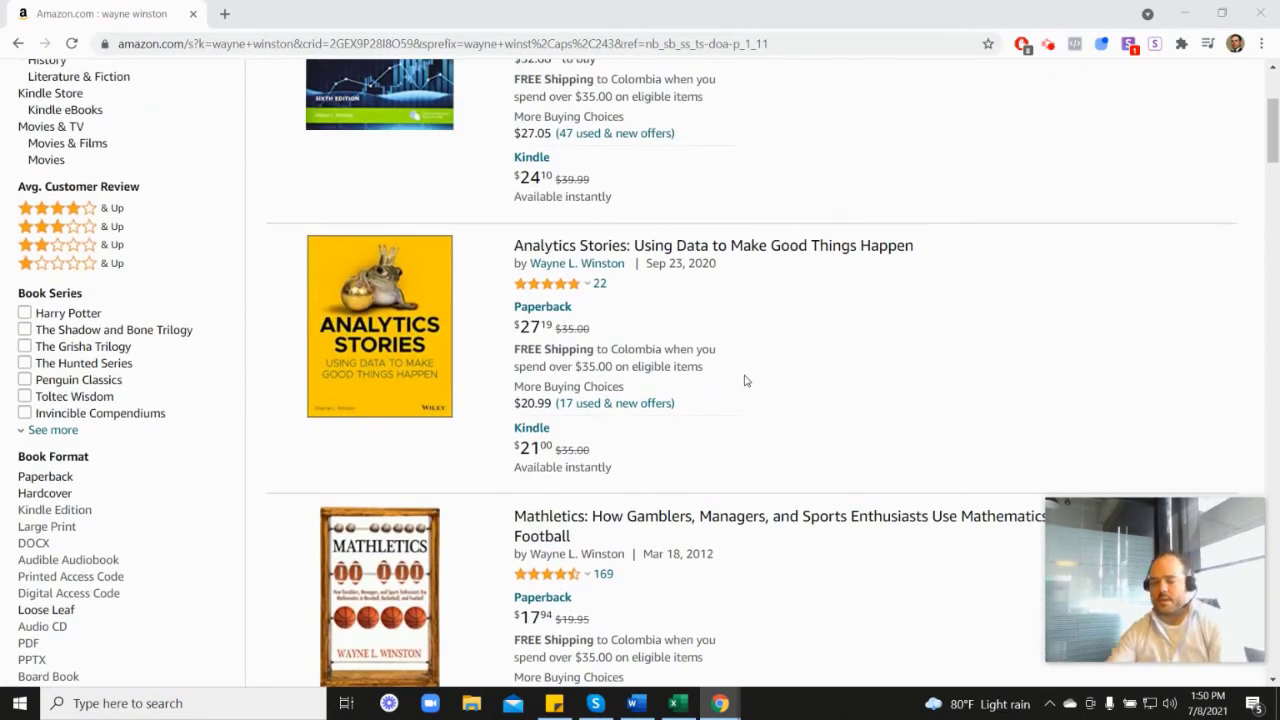